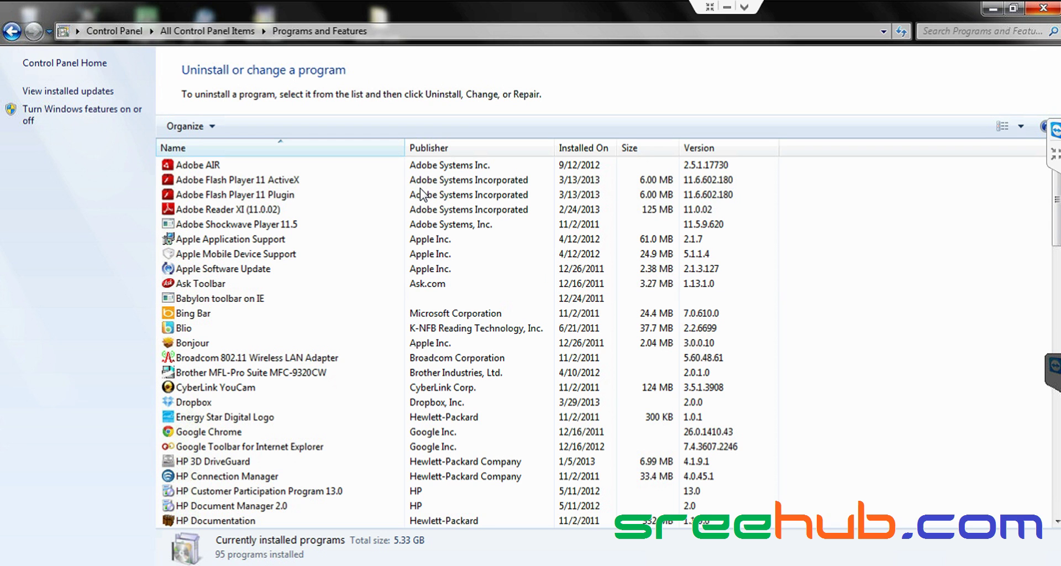
# - Close the Programs and Features window to reveal the MSDN SharePoint 2010 guide
pyautogui.click(1045, 4)
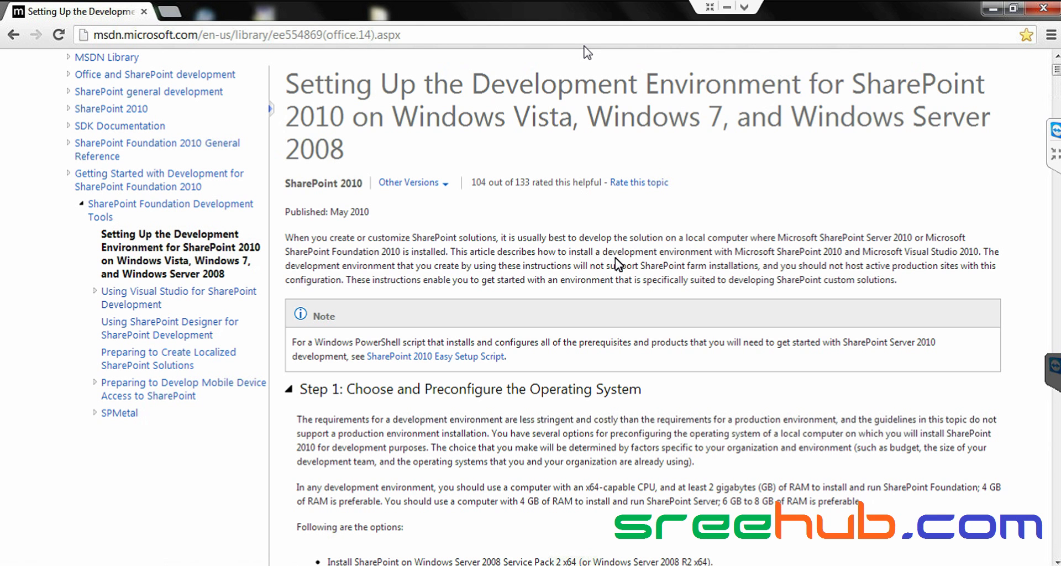
# - Scroll the MSDN article to step 9 and Figure 2's Windows 7 features list
pyautogui.click(710, 8)
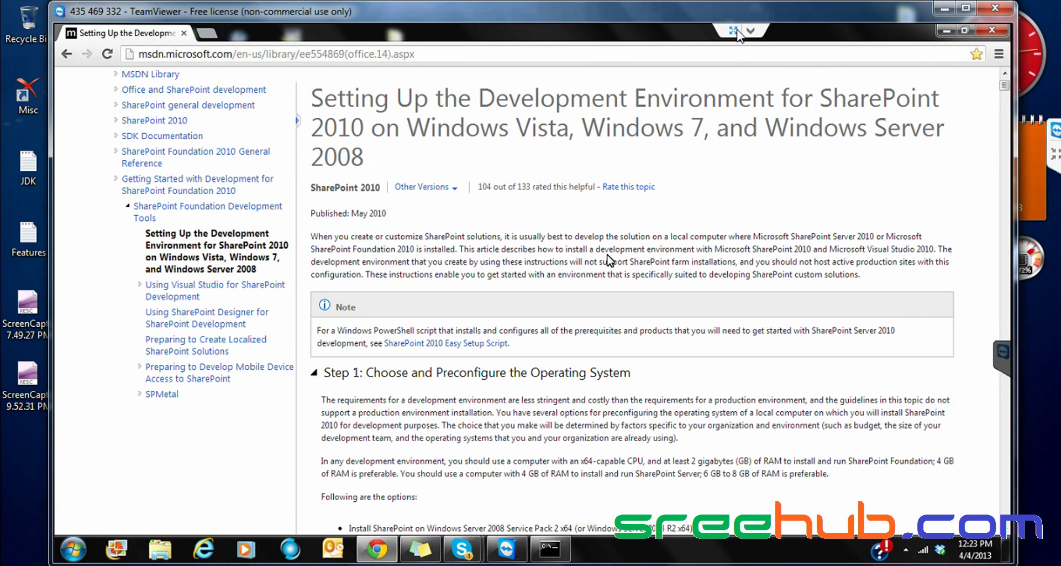
pyautogui.click(735, 31)
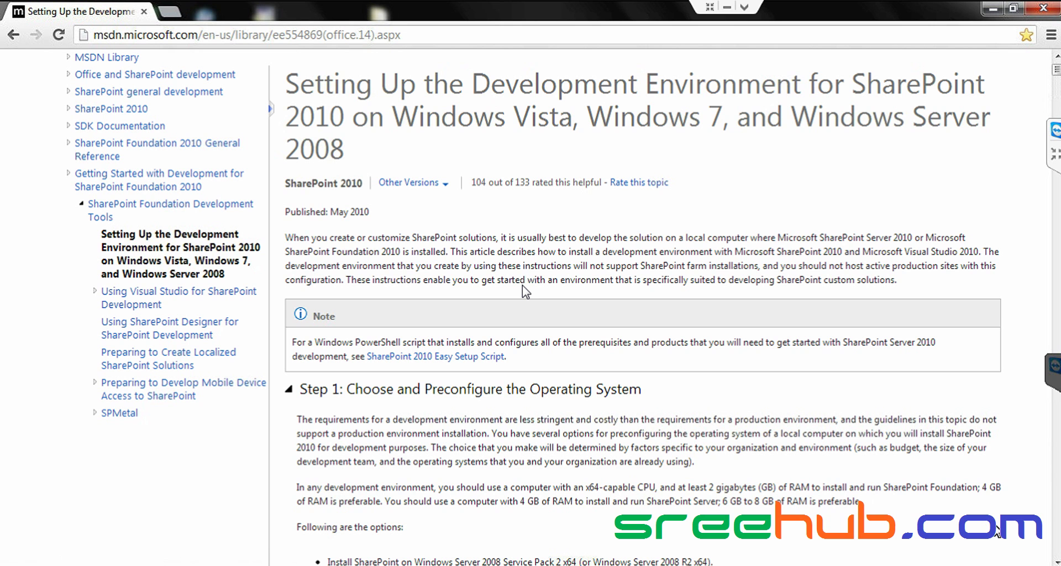
pyautogui.scroll(-2, 525, 292)
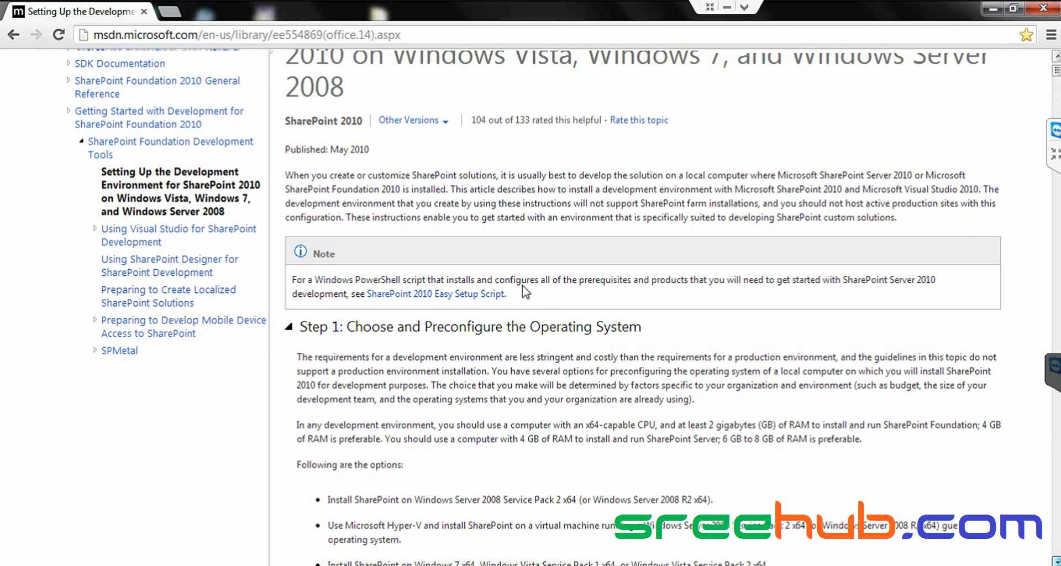
pyautogui.scroll(-15, 522, 287)
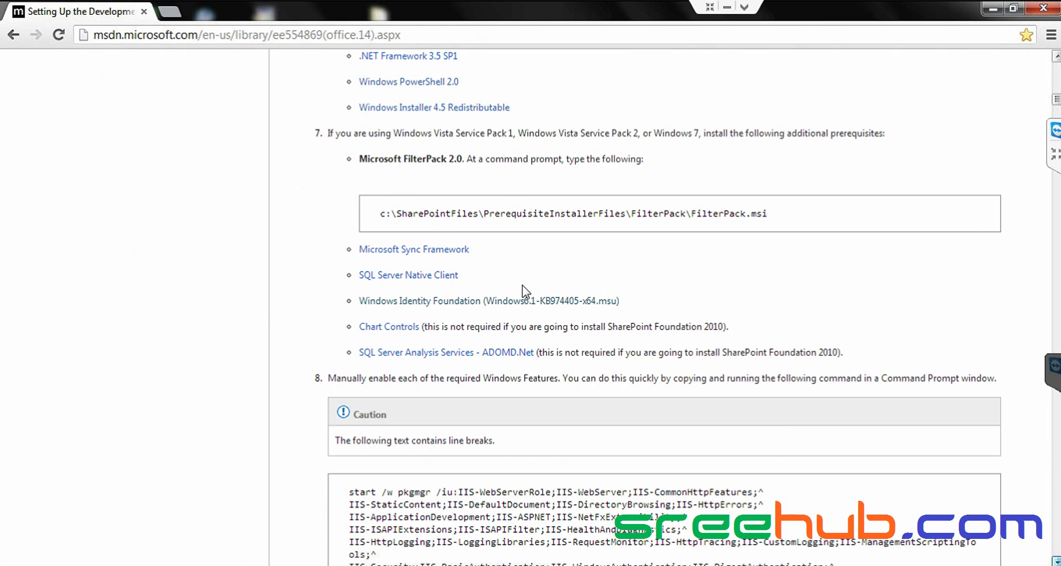
pyautogui.scroll(-3, 523, 285)
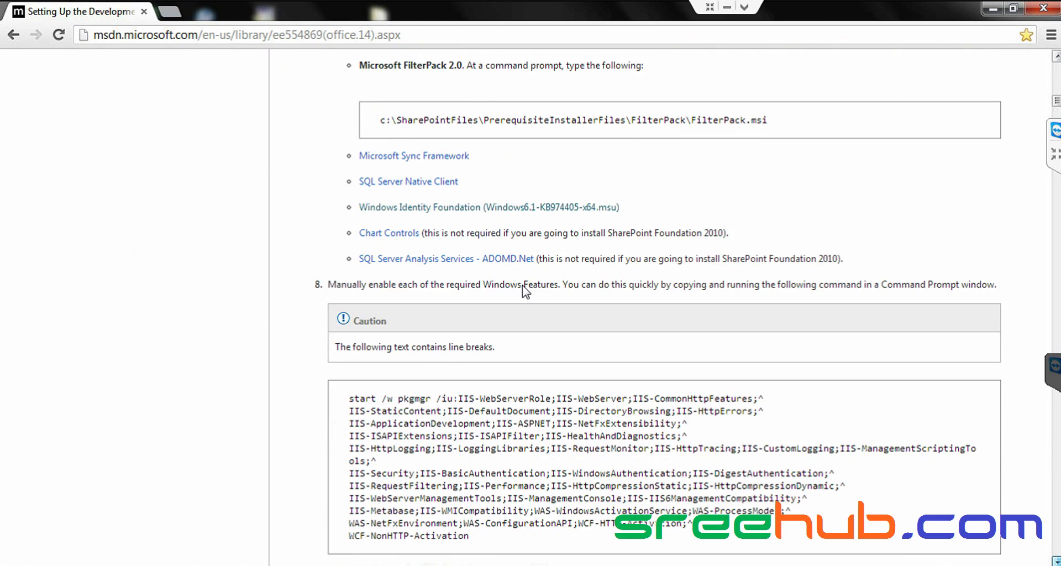
pyautogui.scroll(-5, 522, 287)
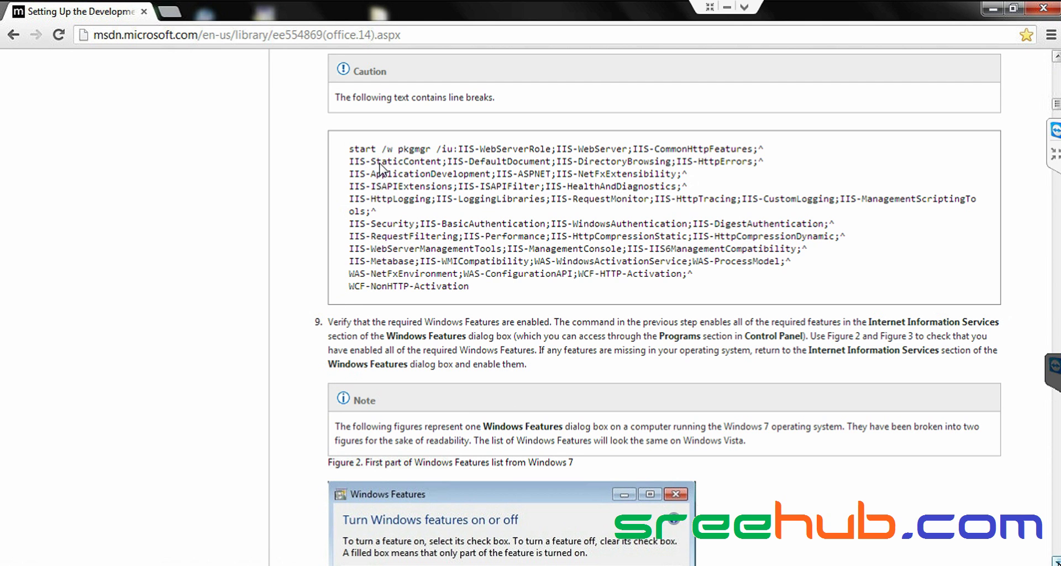
pyautogui.scroll(-1, 380, 167)
pyautogui.scroll(-1, 379, 163)
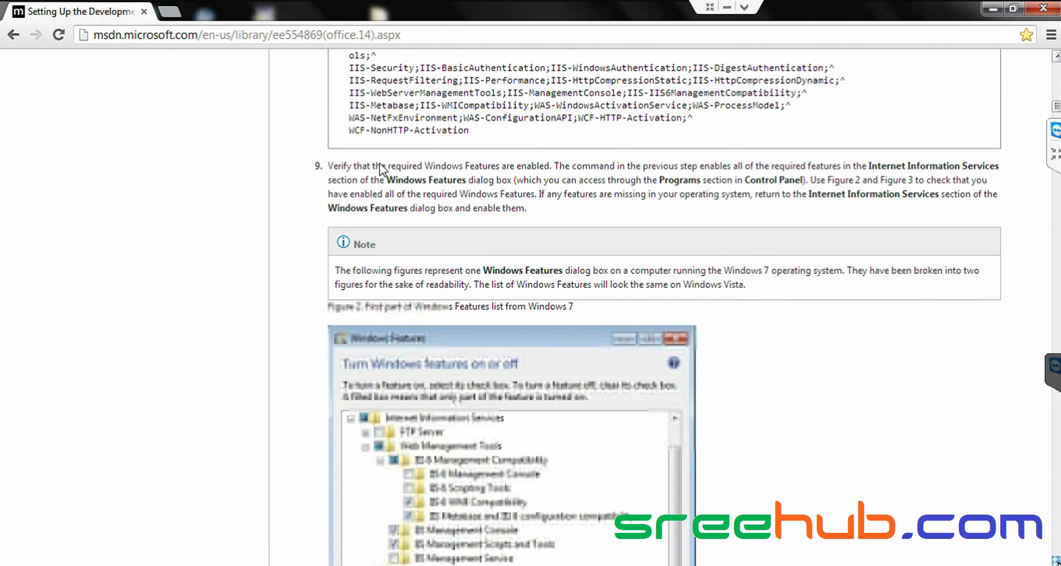
pyautogui.scroll(-1, 380, 199)
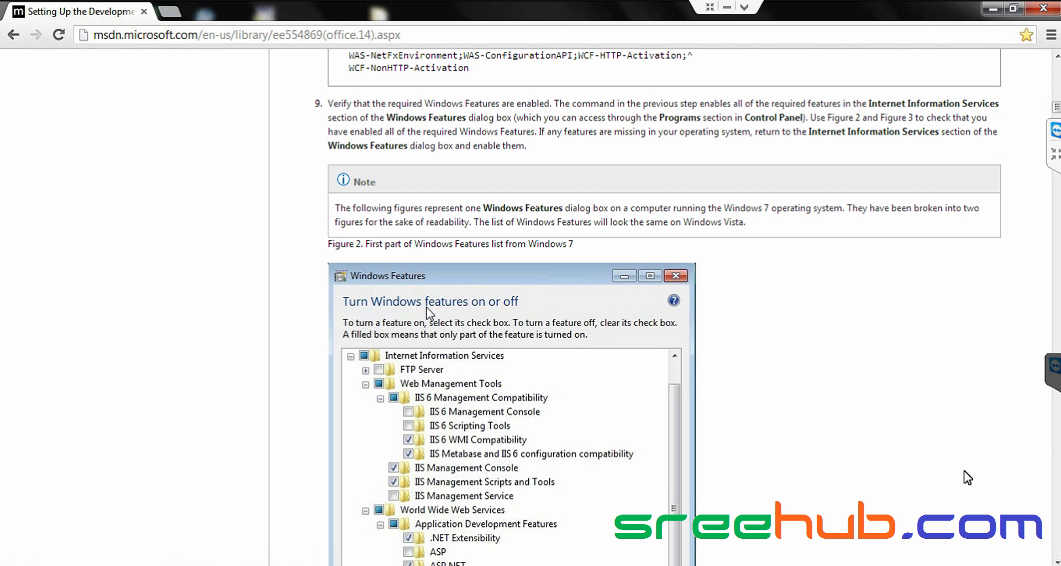
# - Scroll past Figures 2 and 3 to 'Step 3: Install SharePoint 2010', then minimise the browser
pyautogui.scroll(-1, 426, 313)
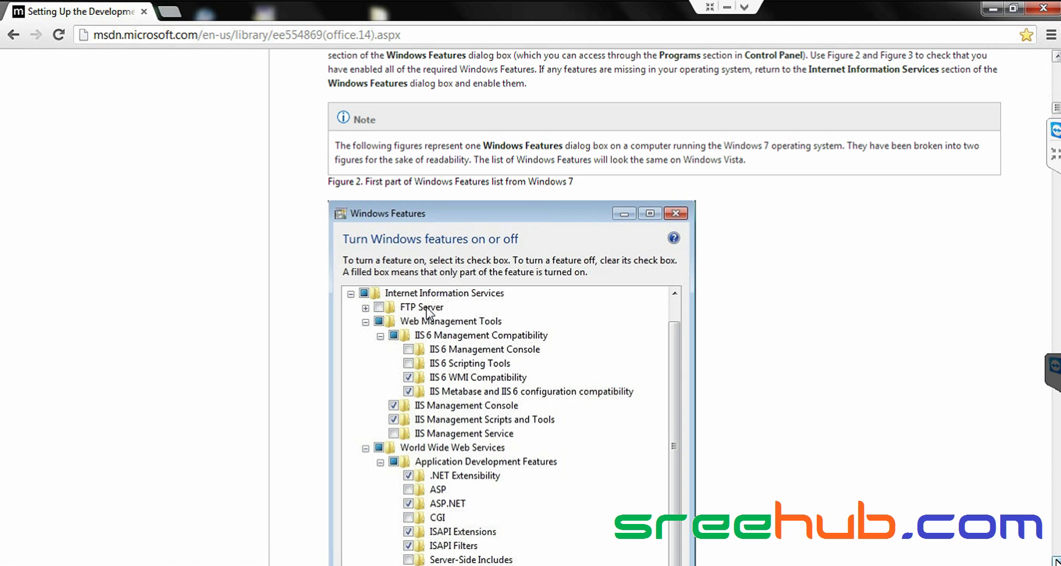
pyautogui.scroll(-1, 428, 312)
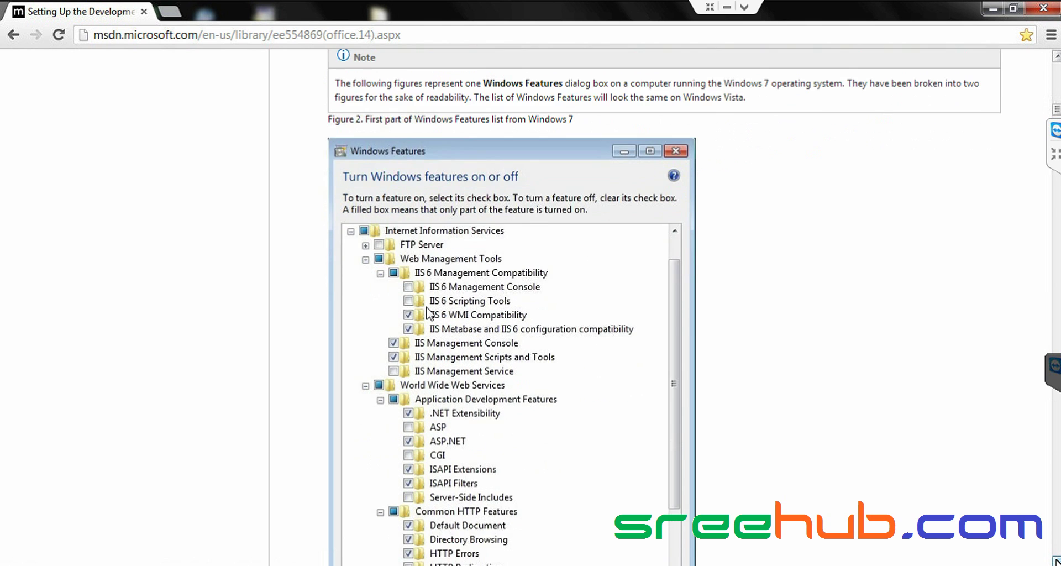
pyautogui.scroll(-6, 430, 313)
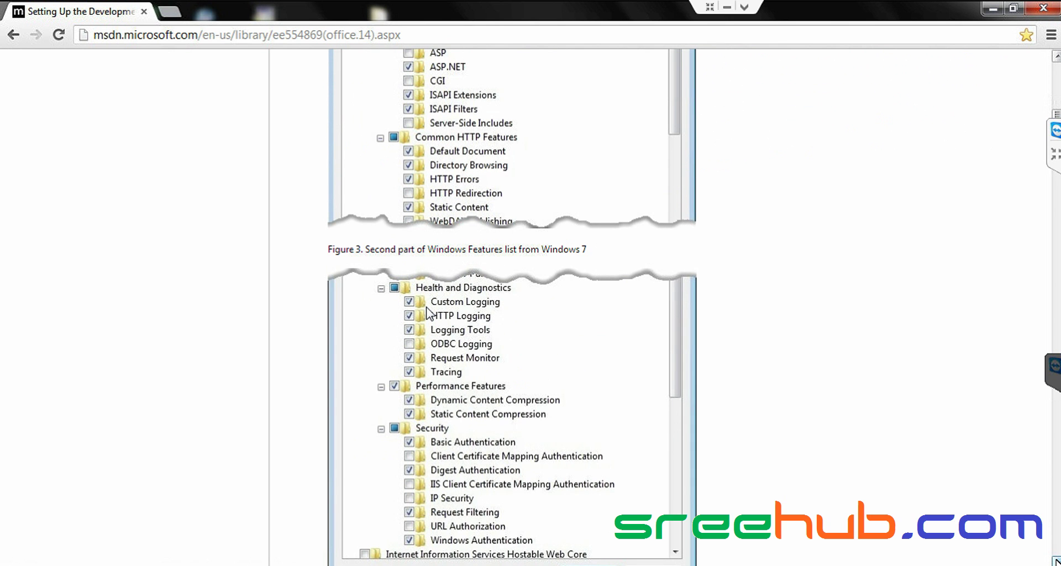
pyautogui.scroll(-3, 428, 312)
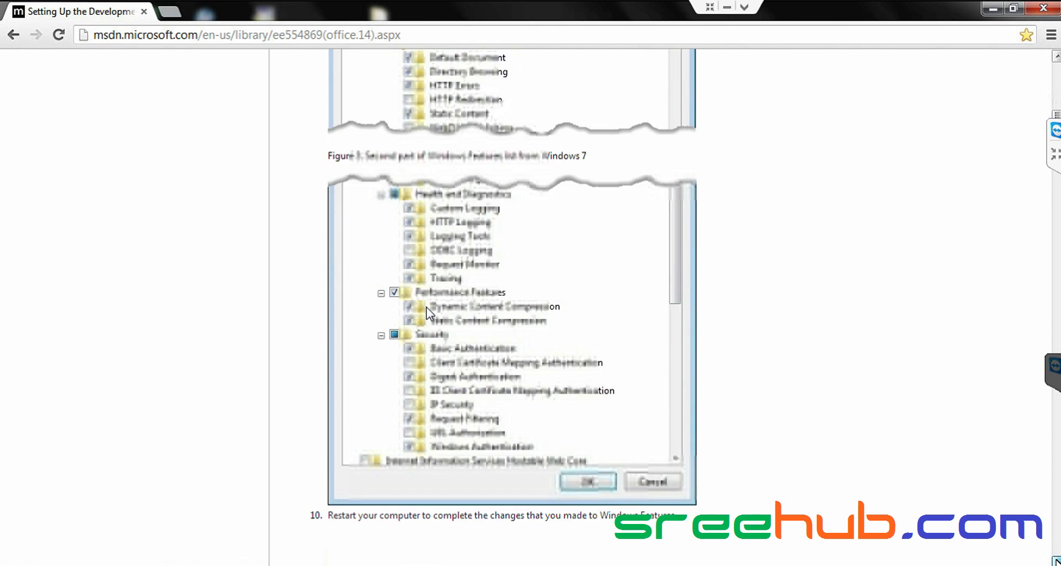
pyautogui.scroll(-6, 428, 312)
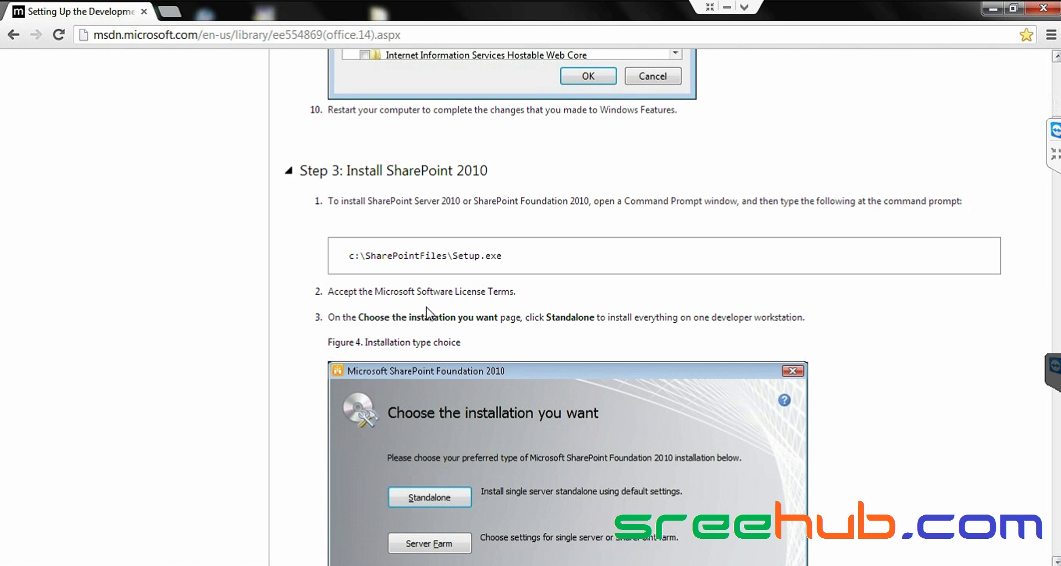
pyautogui.press('super+d')
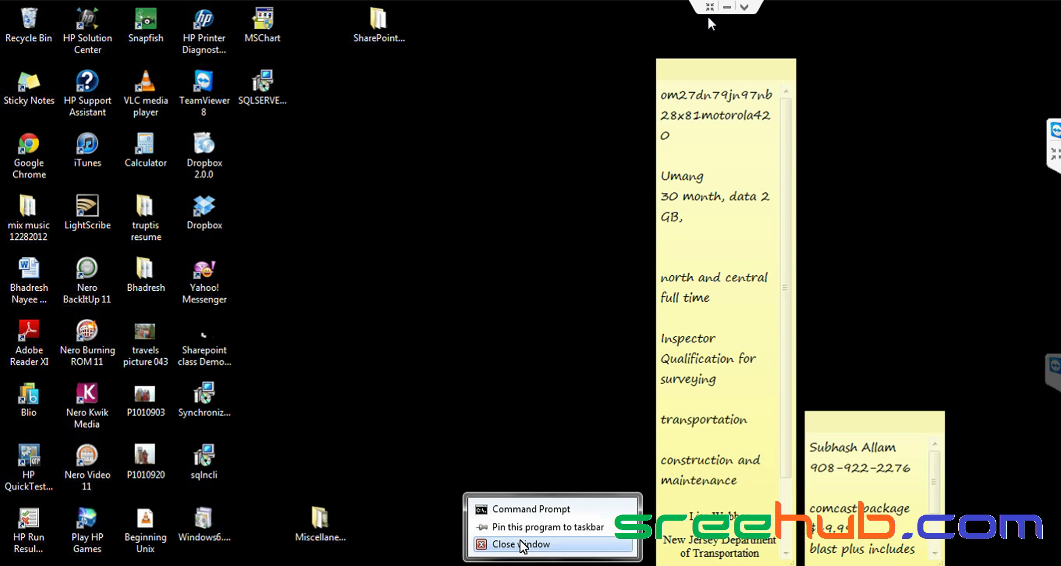
# - Close Command Prompt, end the TeamViewer remote session and dismiss the sponsored session notice
pyautogui.click(522, 544)
pyautogui.click(710, 7)
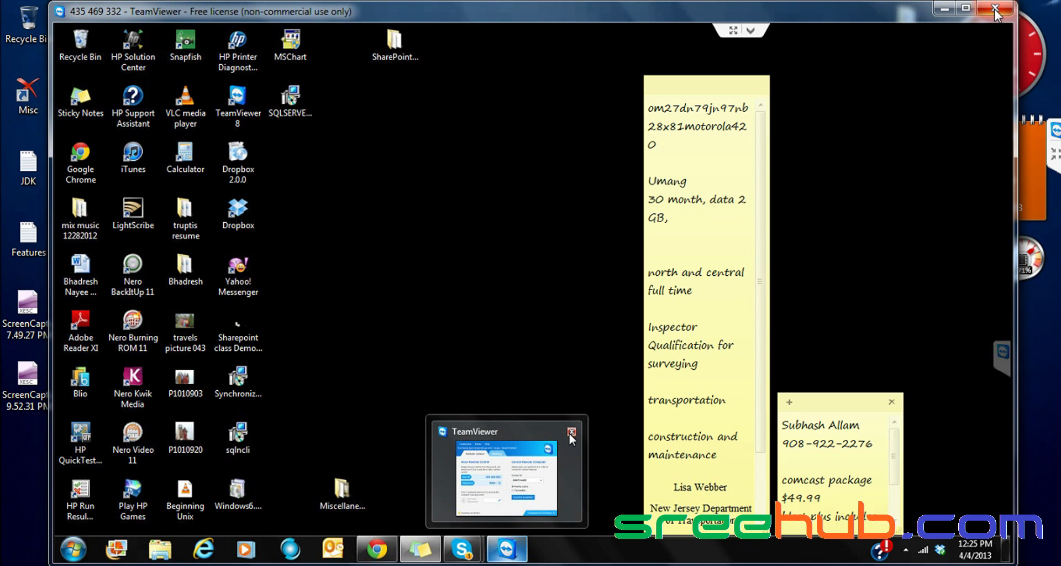
pyautogui.click(994, 9)
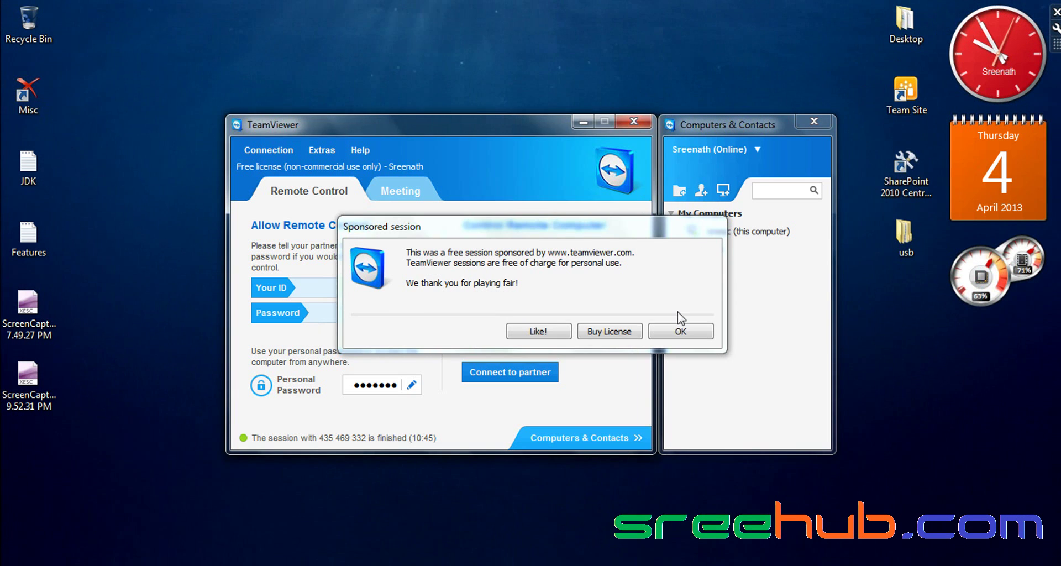
pyautogui.click(681, 330)
# - Close TeamViewer's Computers & Contacts panel and main window, refreshing the local desktop
pyautogui.rightClick(480, 30)
pyautogui.click(508, 76)
pyautogui.click(814, 122)
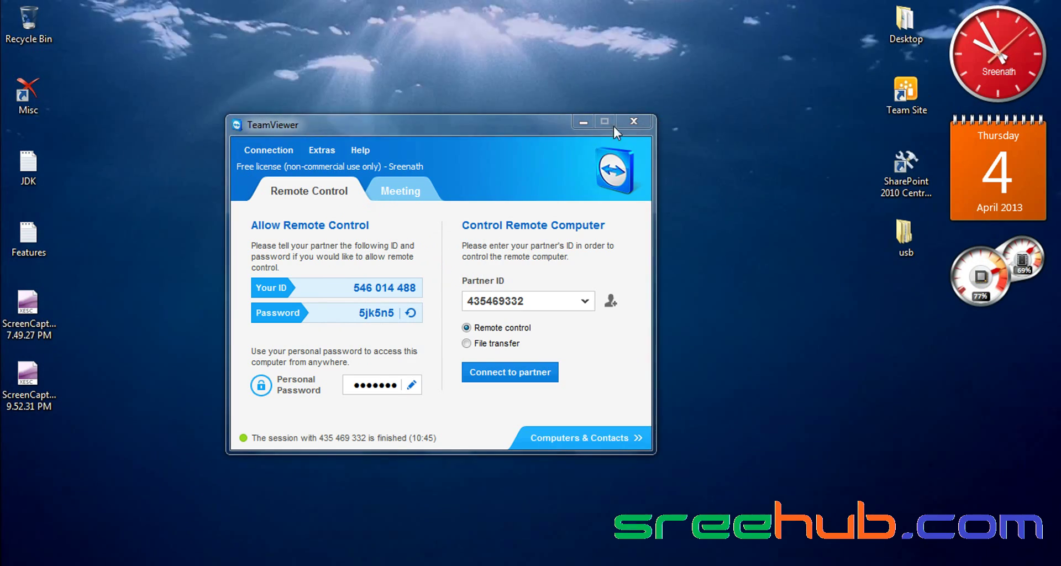
pyautogui.hotkey('alt', 'F4')
pyautogui.rightClick(441, 67)
pyautogui.click(473, 114)
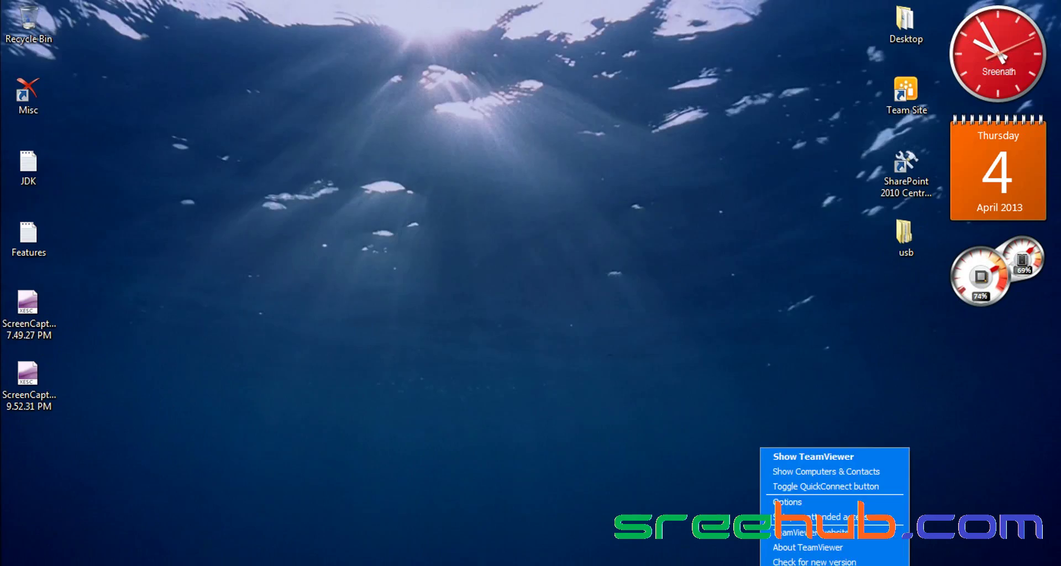
pyautogui.click(755, 500)
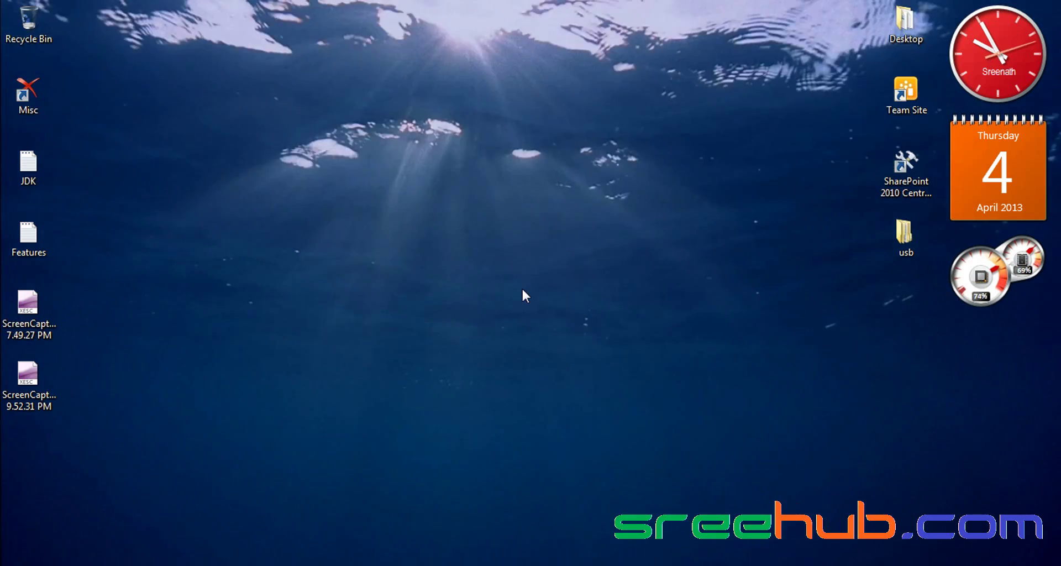
pyautogui.rightClick(522, 284)
pyautogui.click(544, 335)
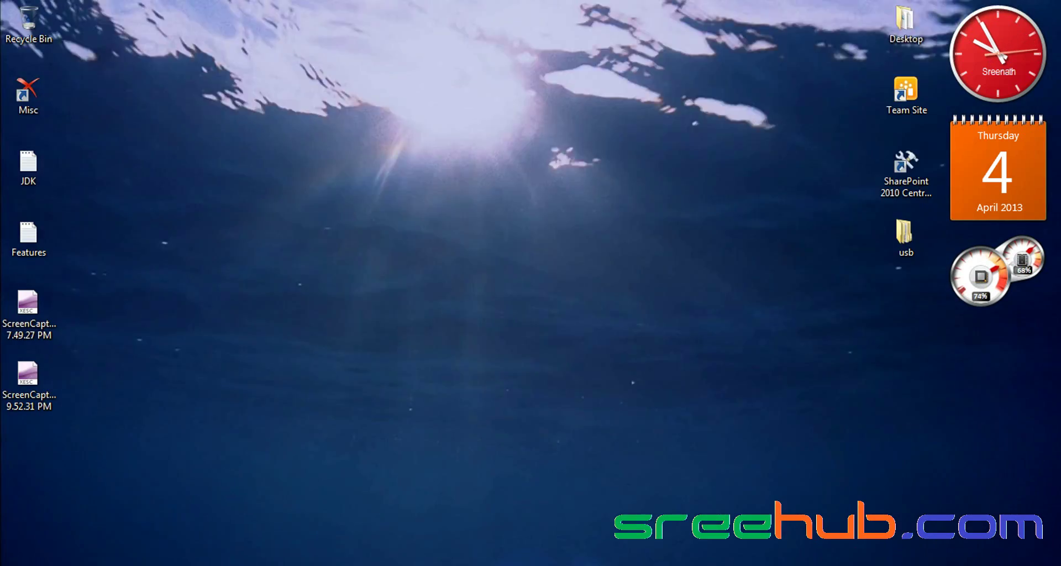
# - Bring Skype to the front on today's other conversation
pyautogui.hotkey('alt', 'Tab')
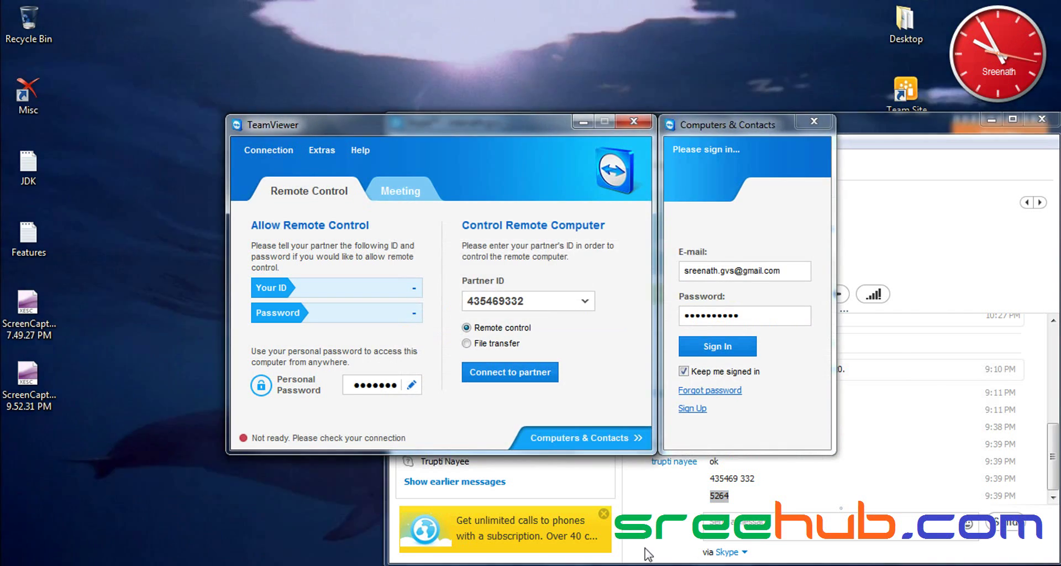
pyautogui.click(749, 547)
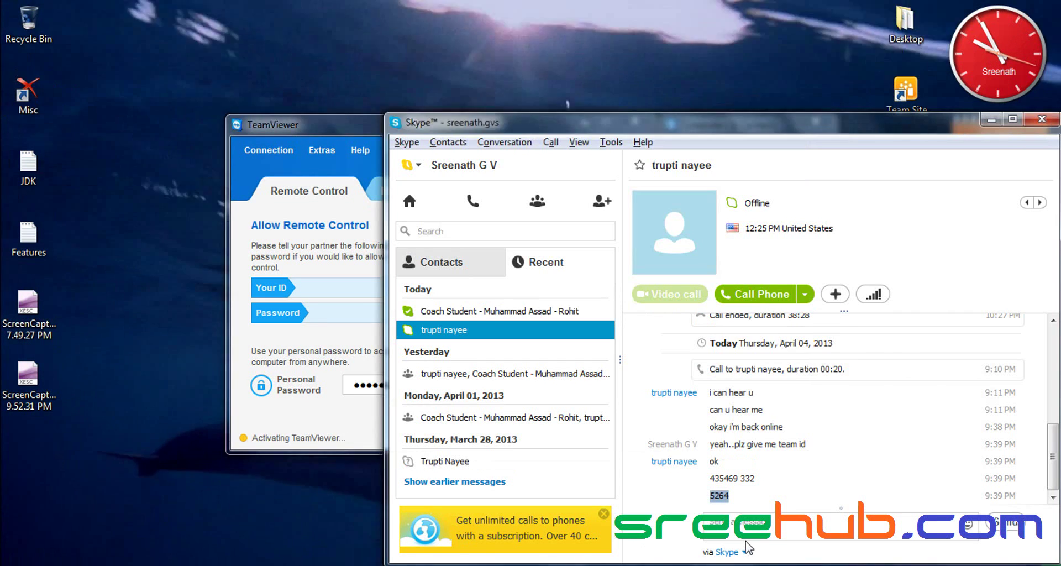
pyautogui.click(475, 311)
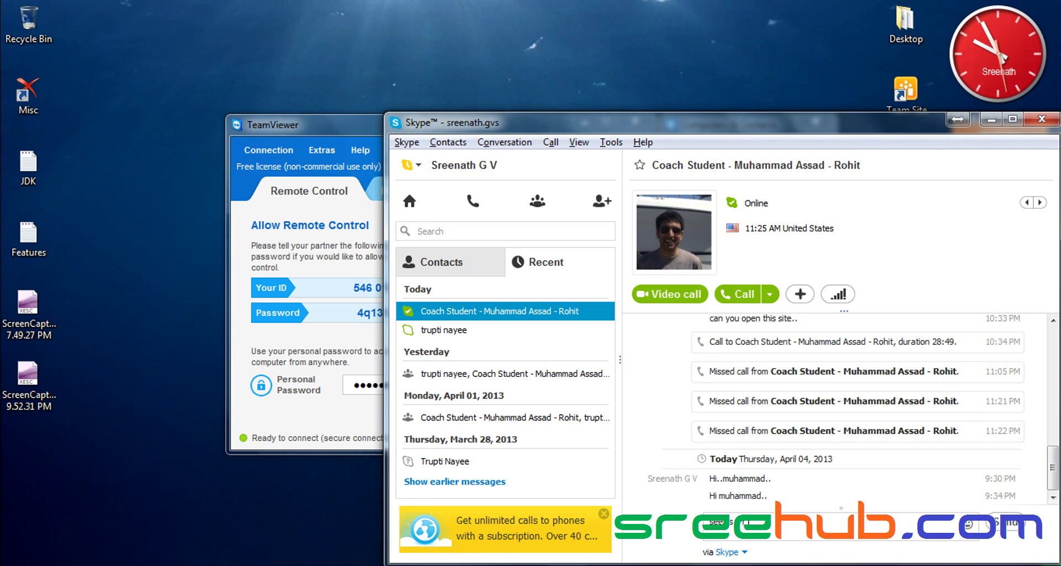
# - Send a message saying a colleague is busy and offering to help complete the setup today
pyautogui.write('busy jus')
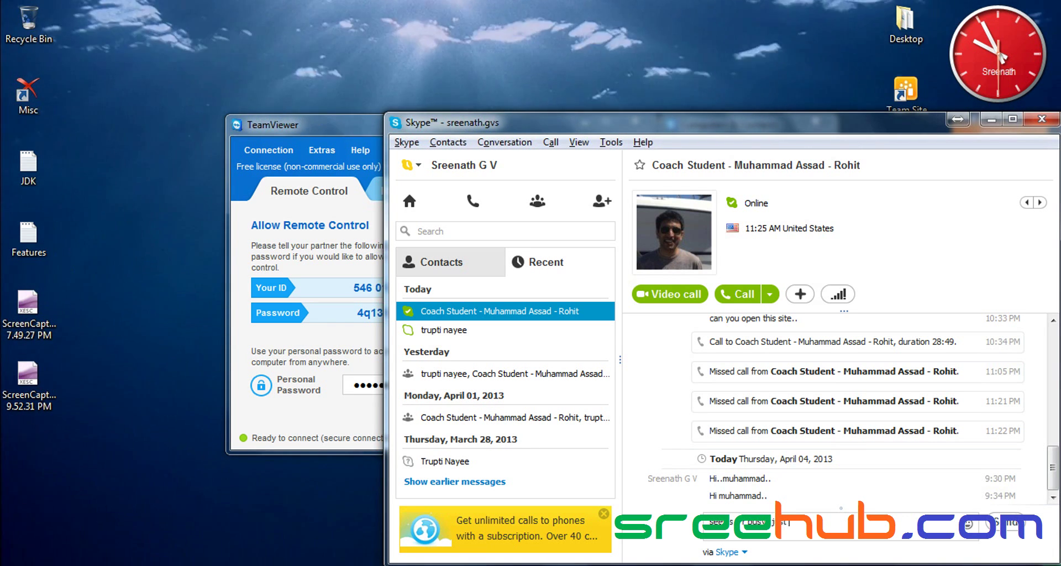
pyautogui.write('t wanted to u')
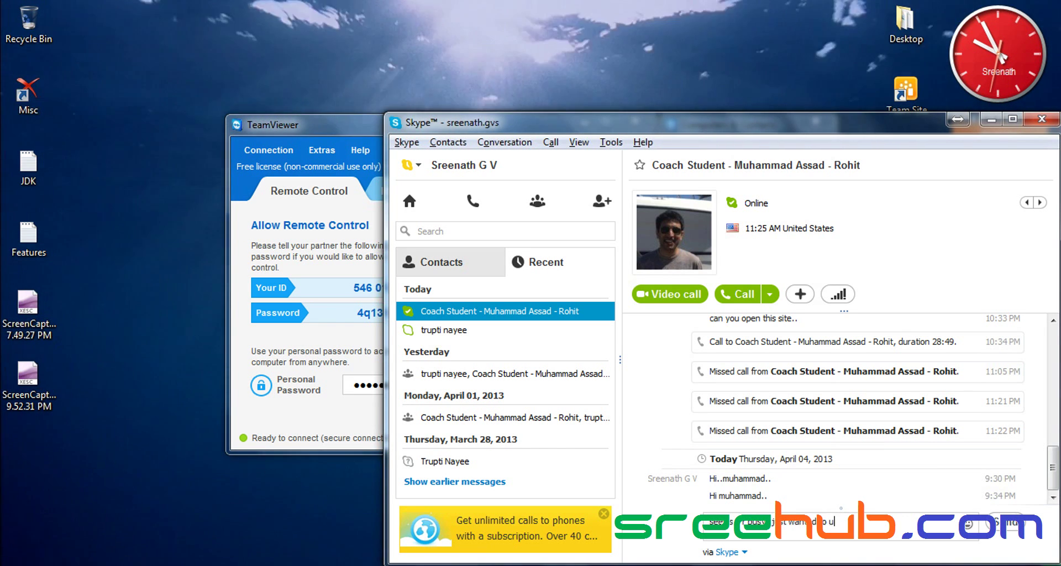
pyautogui.write('pdate you tha')
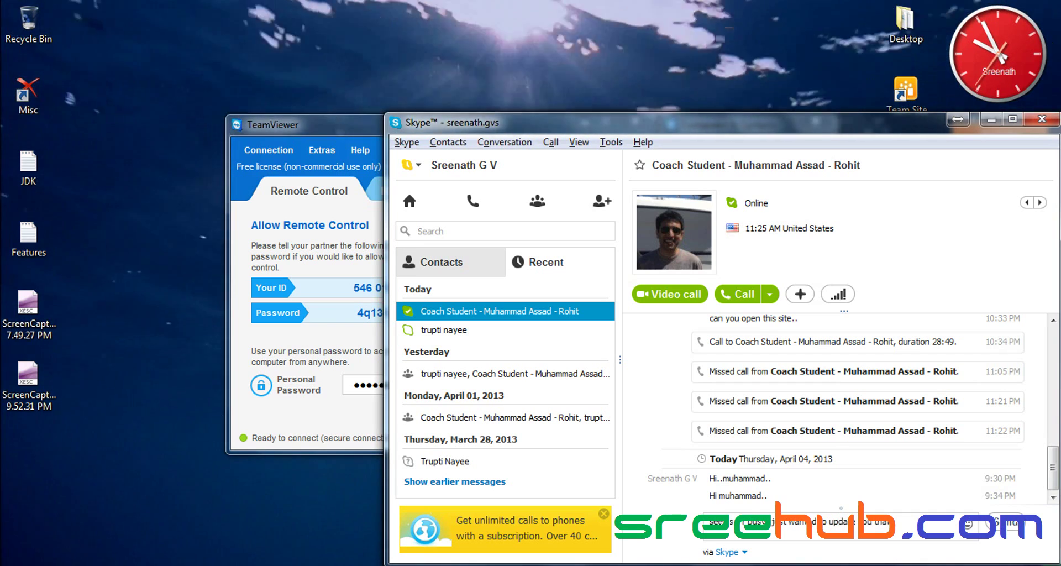
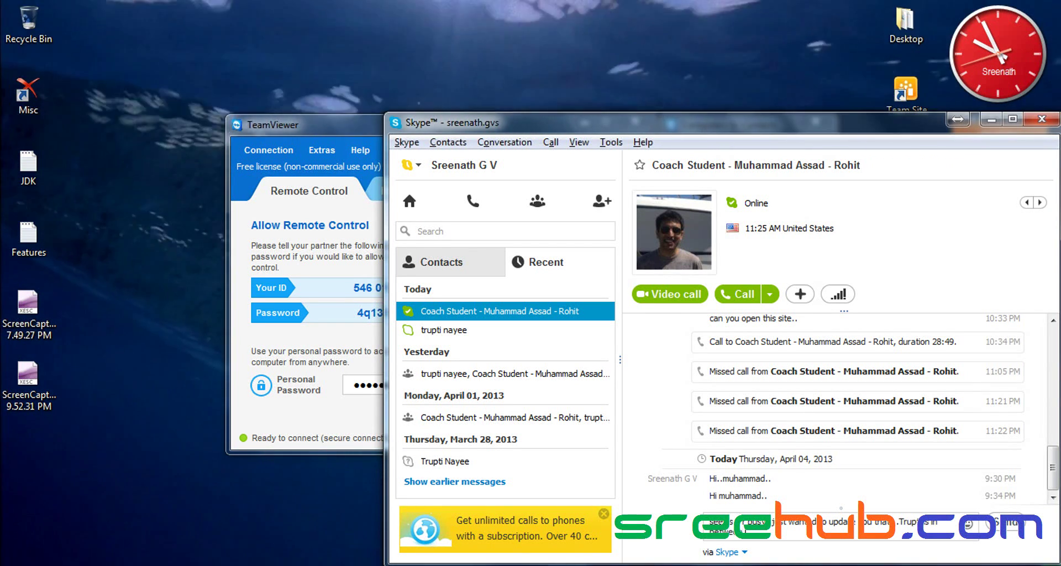
pyautogui.write('en serious and w')
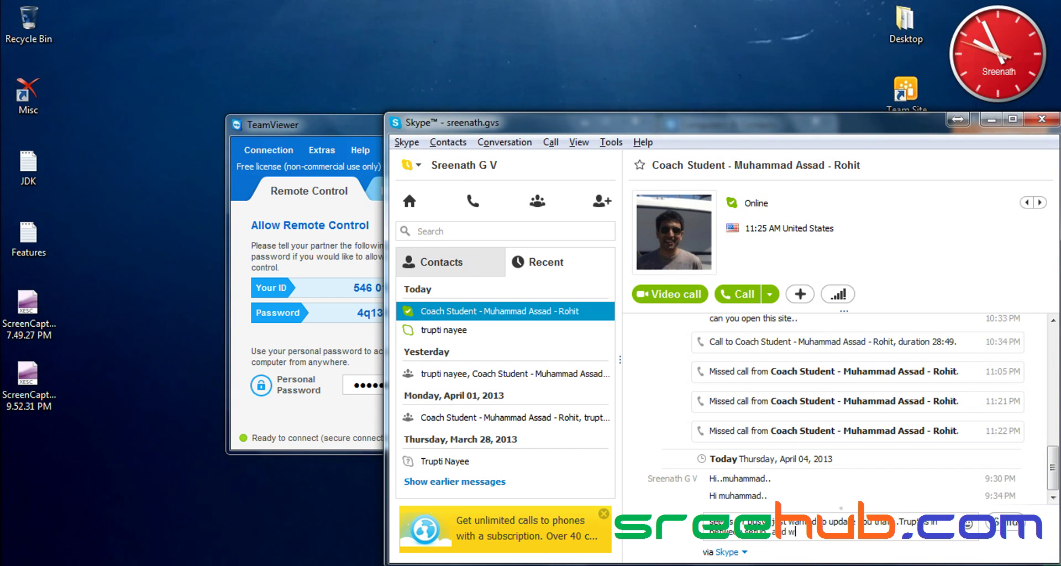
pyautogui.press('BackSpace')
pyautogui.write('hope')
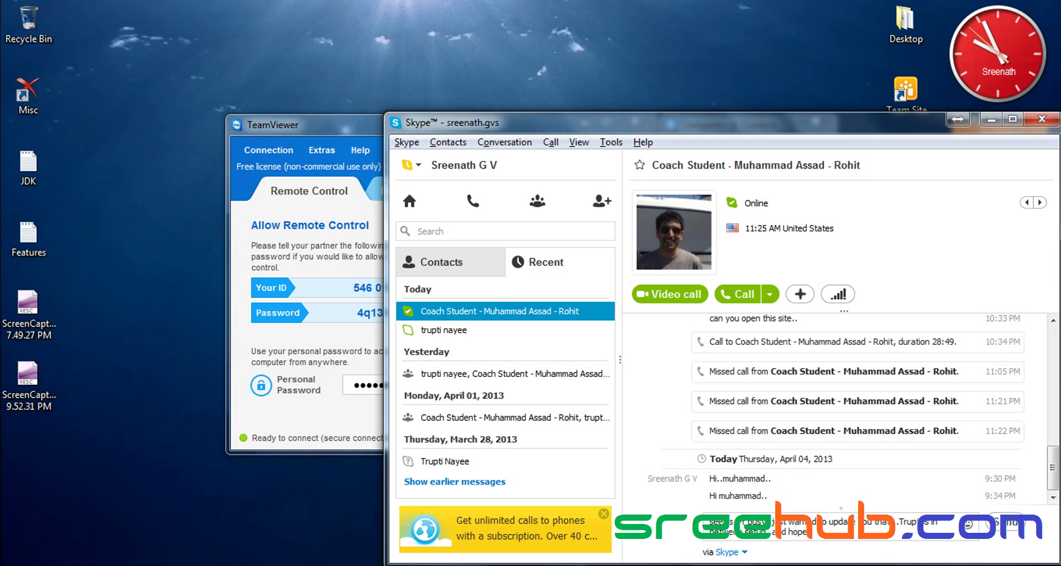
pyautogui.write(" it's fine I")
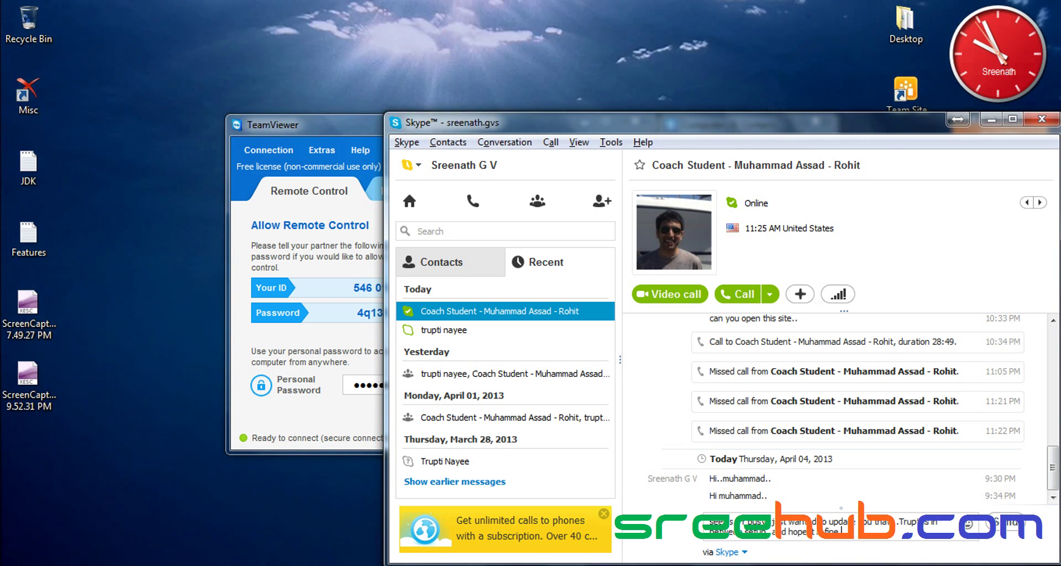
pyautogui.write('f I')
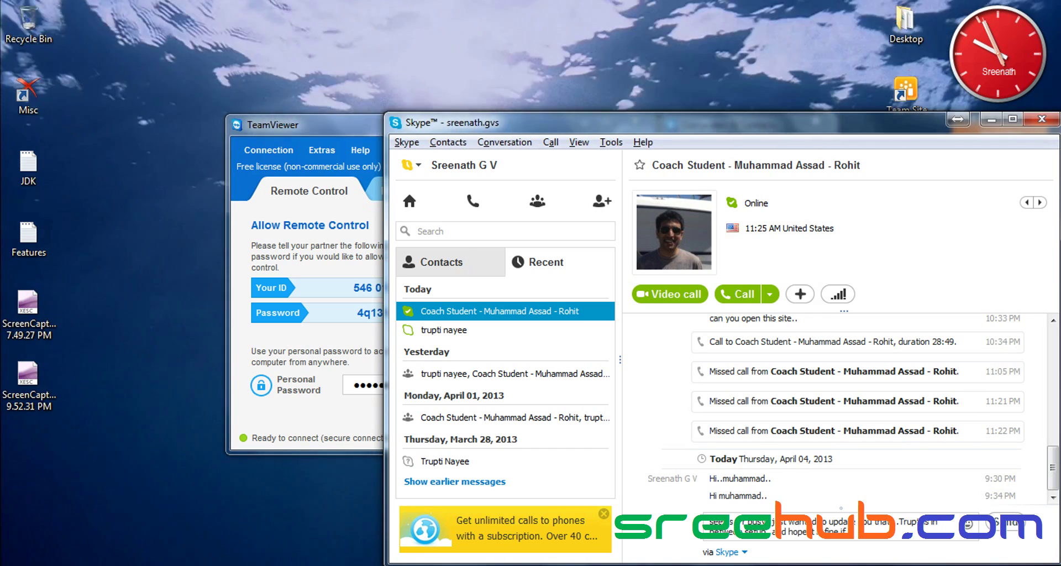
pyautogui.write('an take')
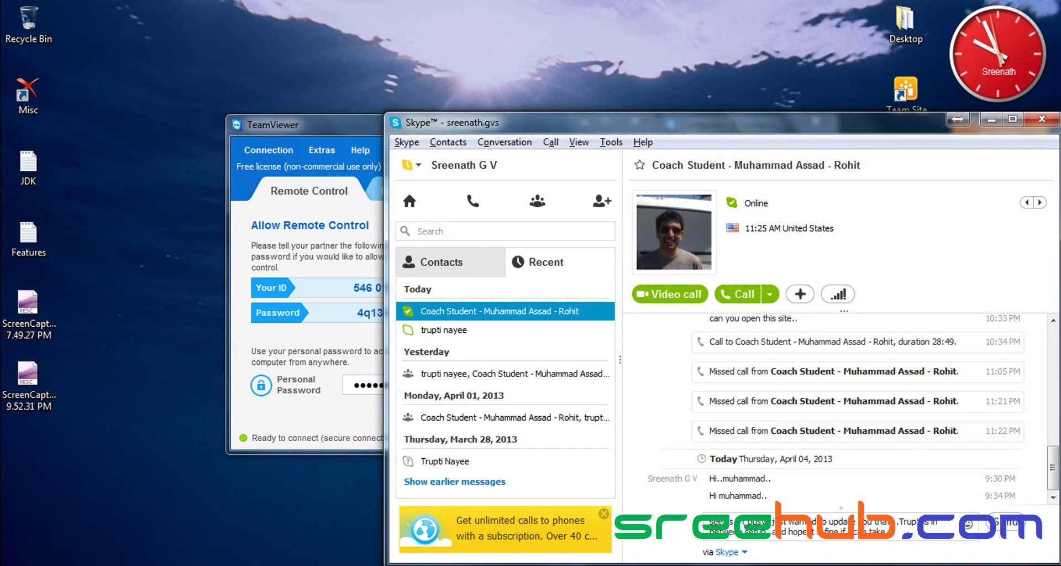
pyautogui.write(' it today to d')
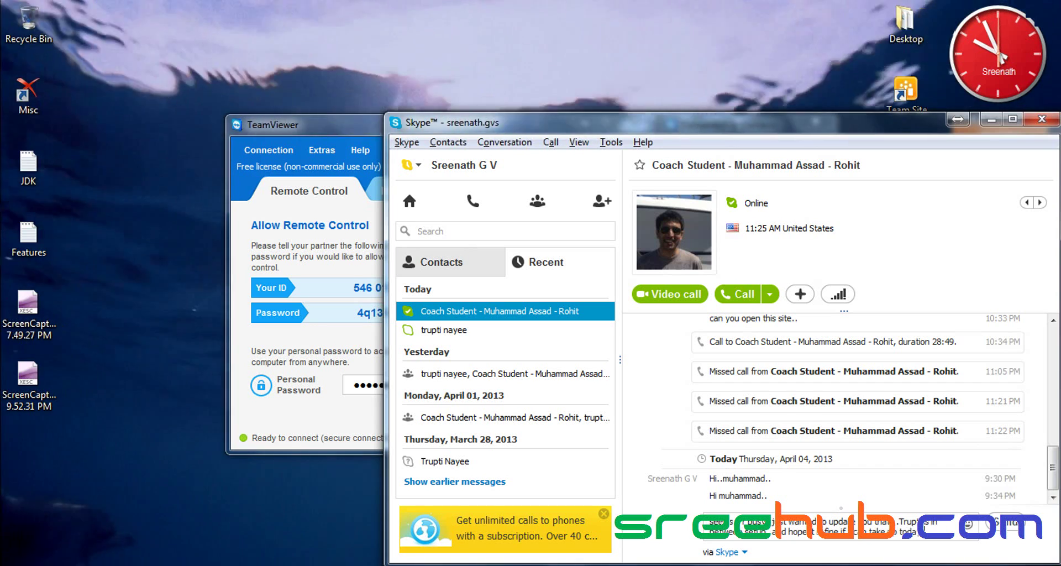
pyautogui.write('omple')
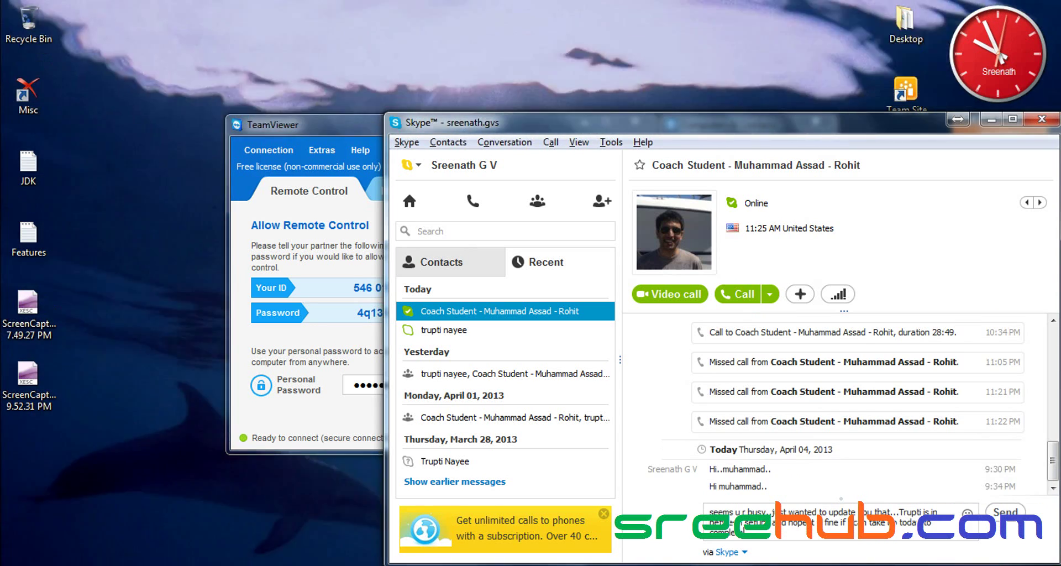
pyautogui.press('BackSpace')
pyautogui.press('BackSpace')
pyautogui.press('BackSpace')
pyautogui.press('BackSpace')
pyautogui.press('BackSpace')
pyautogui.press('BackSpace')
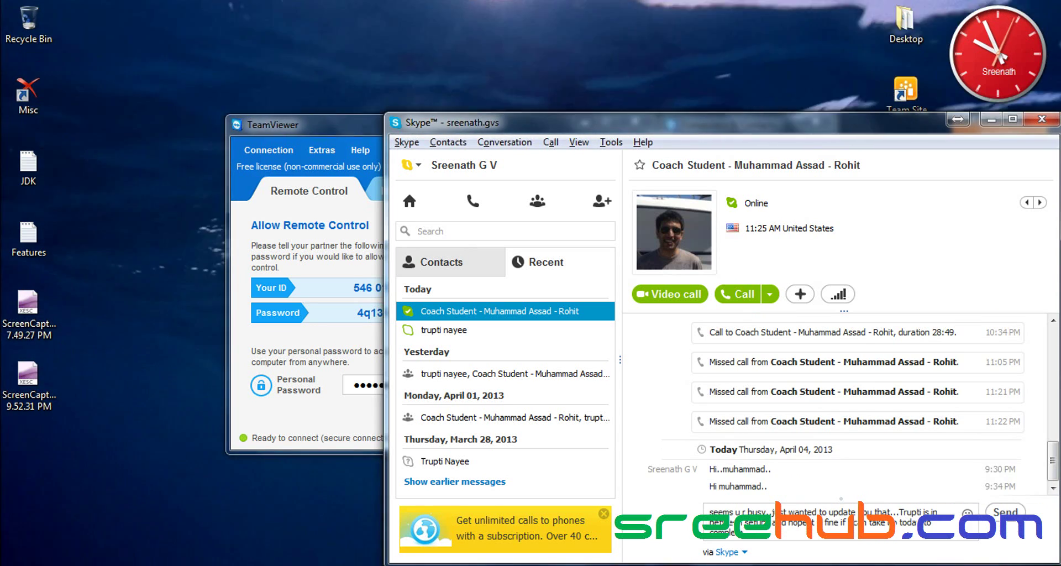
pyautogui.write('help become')
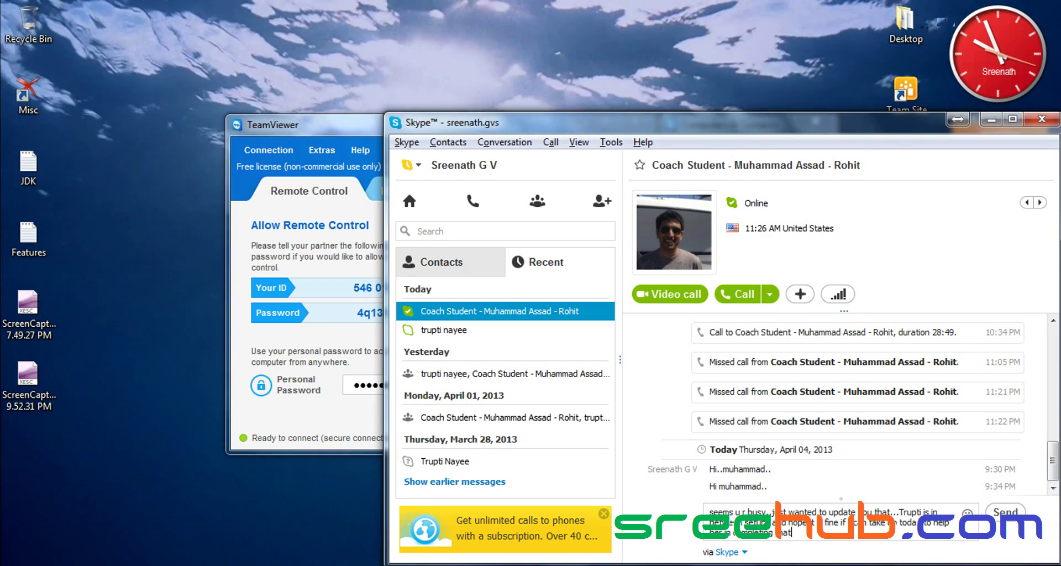
pyautogui.press('Return')
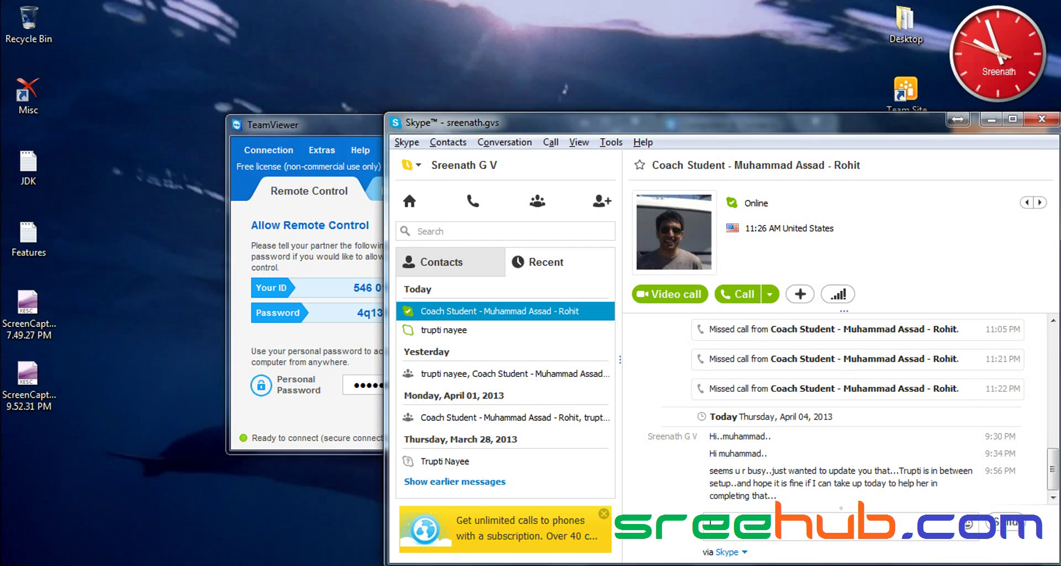
# - Switch Skype to Contacts, then bring up Internet Explorer on the 'Home - LibrariesSamp' tab
pyautogui.click(461, 264)
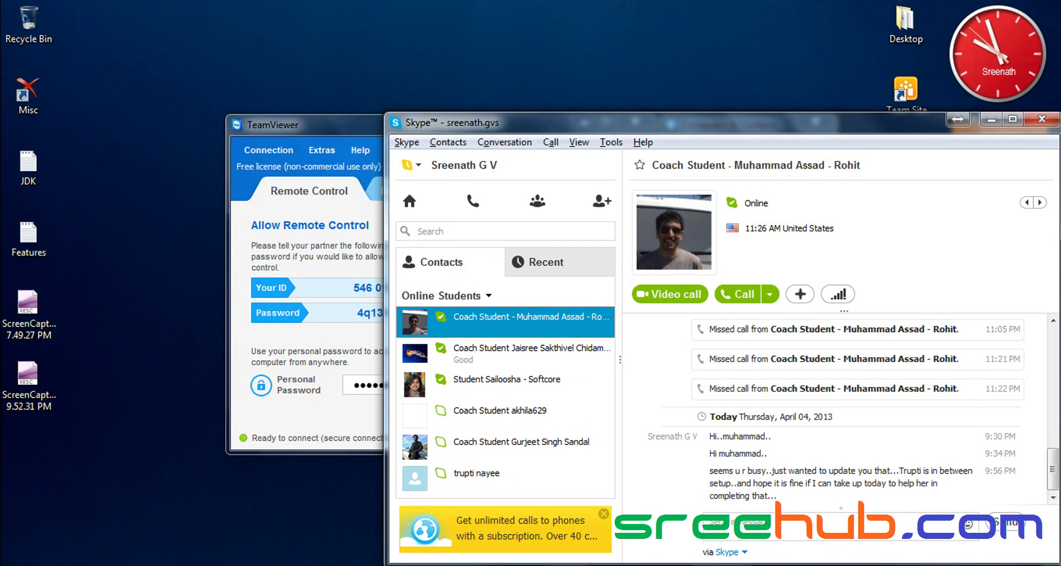
pyautogui.moveTo(209, 508)
pyautogui.click(99, 506)
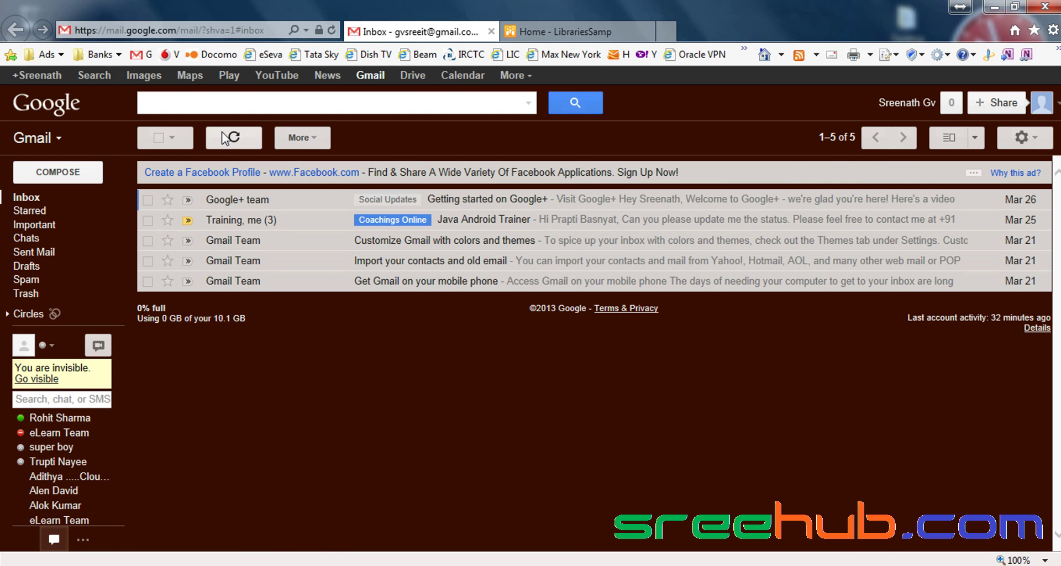
pyautogui.click(608, 33)
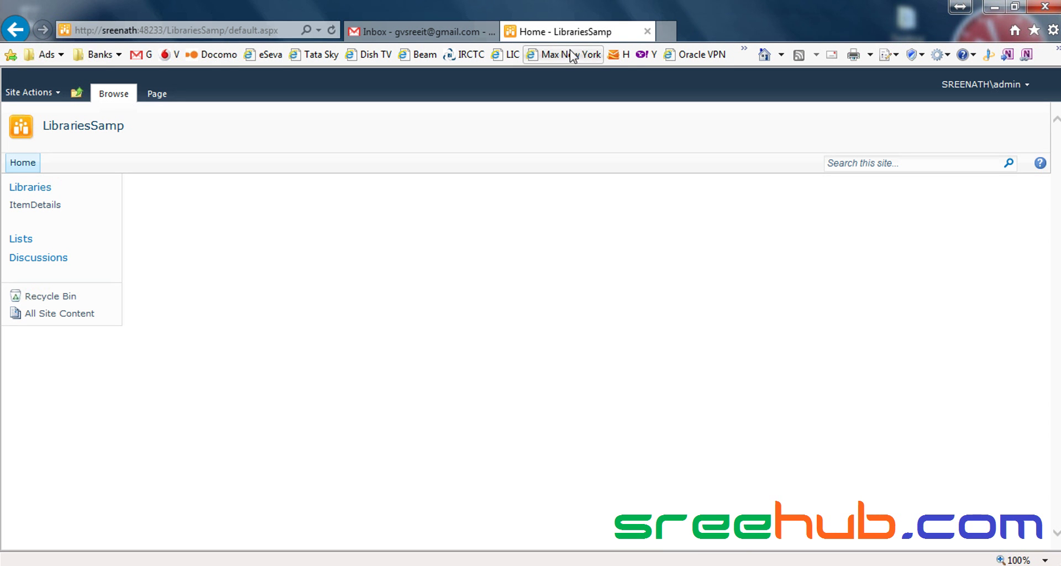
# - Minimise Internet Explorer and Skype, show the desktop and refresh it twice
pyautogui.click(1003, 7)
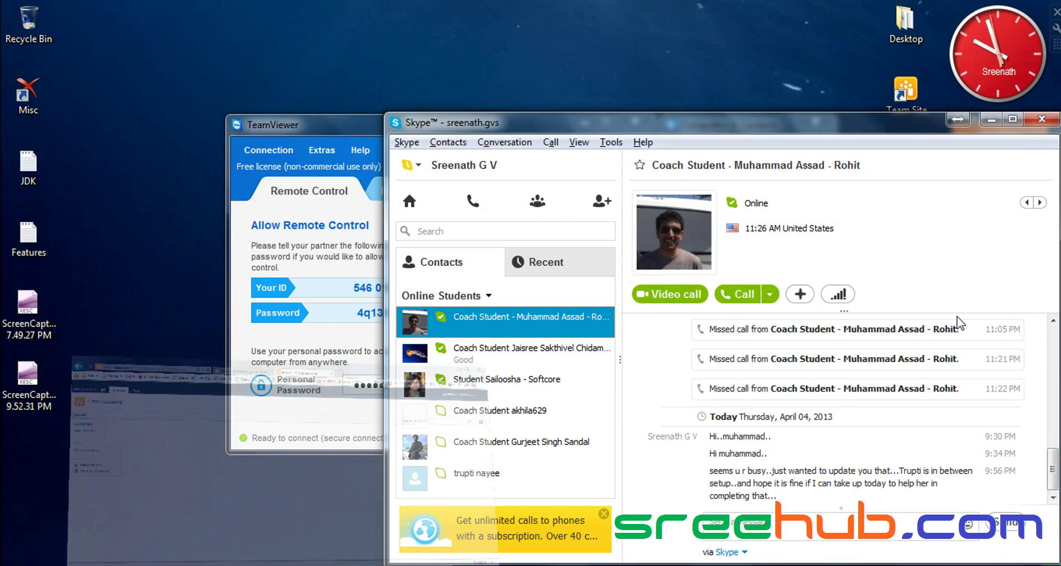
pyautogui.click(991, 118)
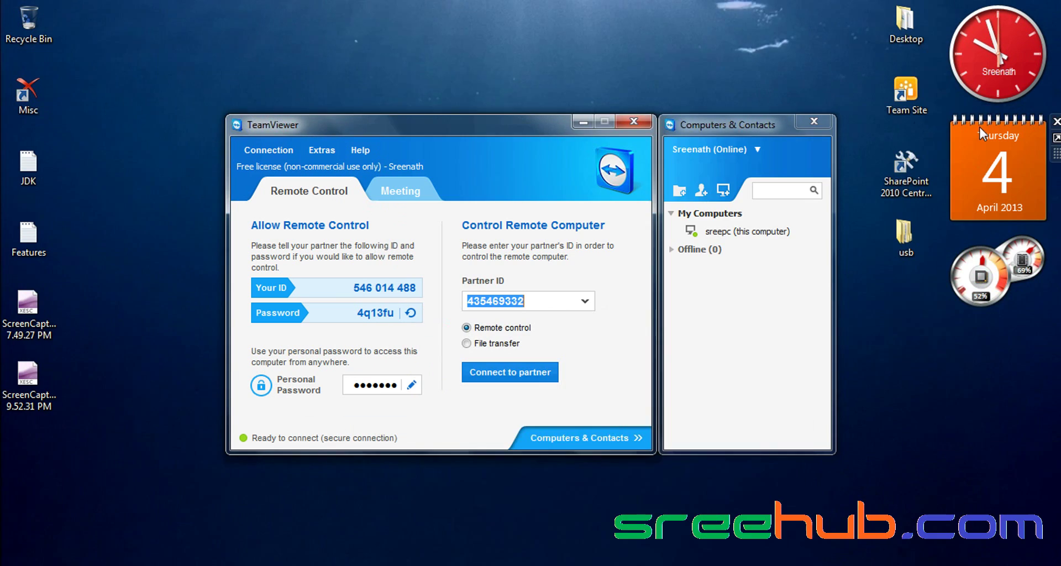
pyautogui.press('super+d')
pyautogui.rightClick(538, 74)
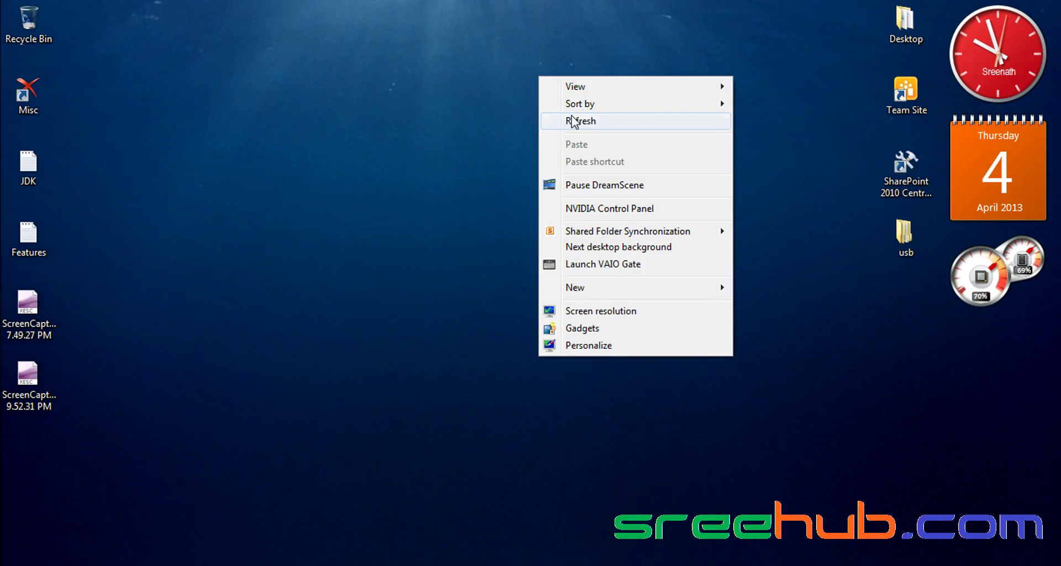
pyautogui.click(580, 118)
pyautogui.rightClick(561, 93)
pyautogui.click(605, 144)
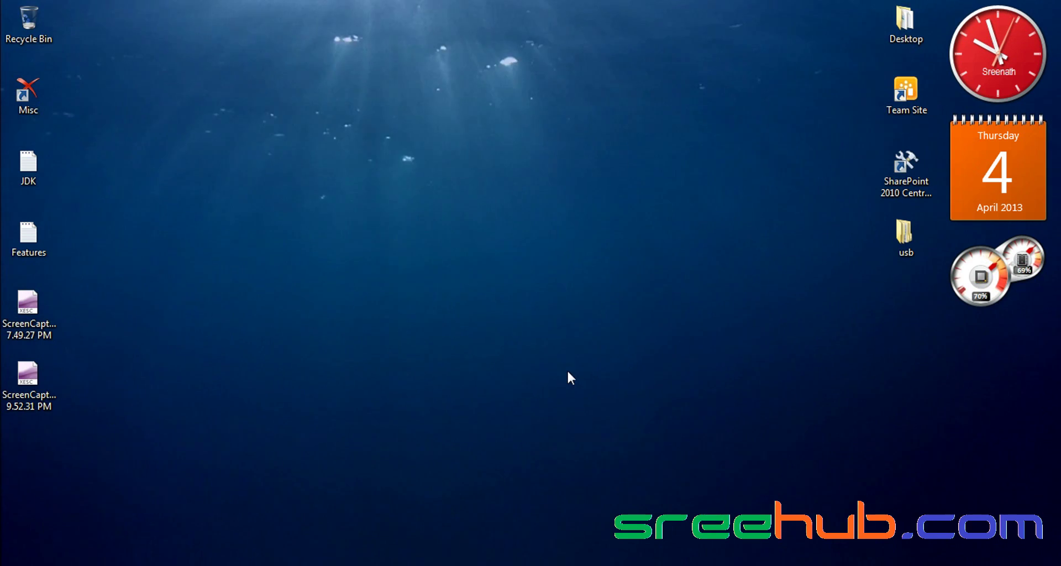
# - Hide Skype again and switch to the TeamViewer session showing IIS Manager on NAYEE-HP
pyautogui.hotkey('alt', 'Tab')
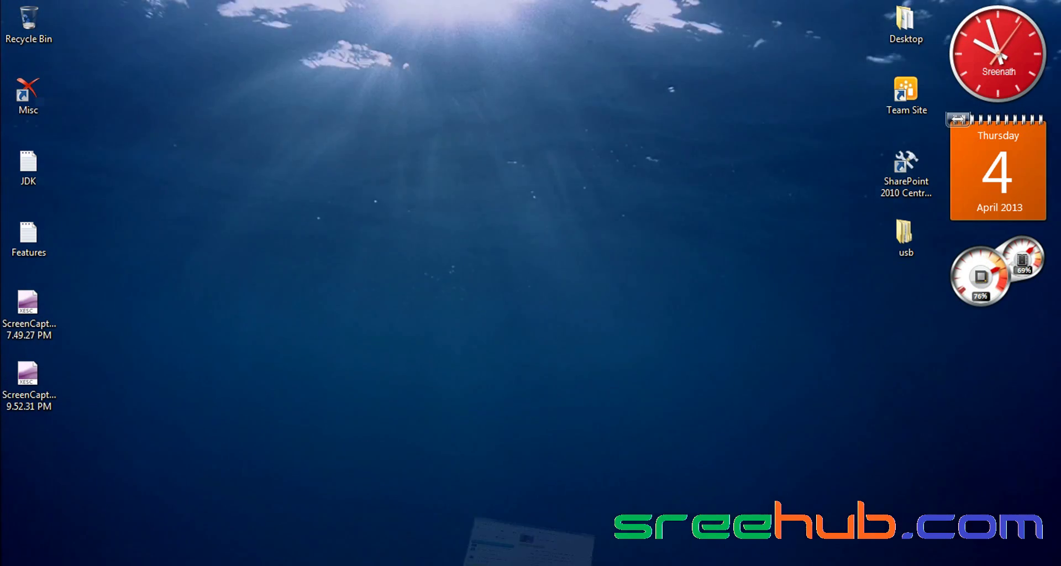
pyautogui.press('super+d')
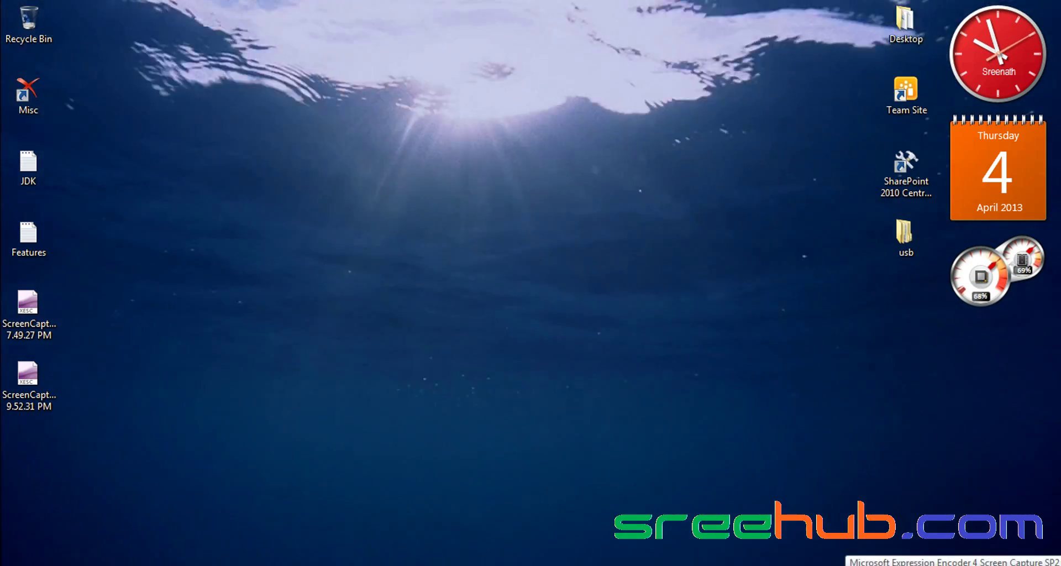
pyautogui.rightClick(926, 564)
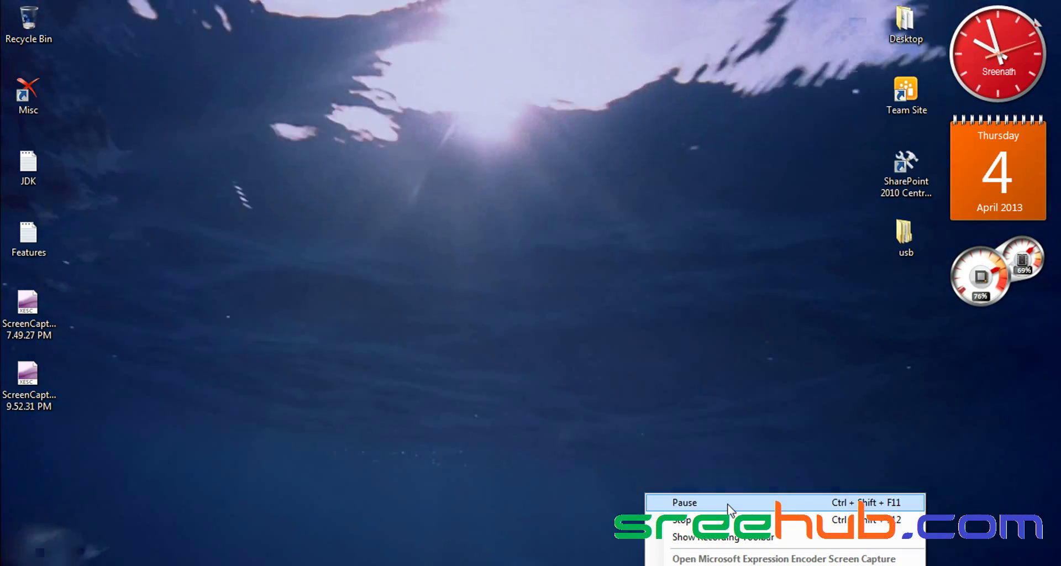
pyautogui.click(729, 502)
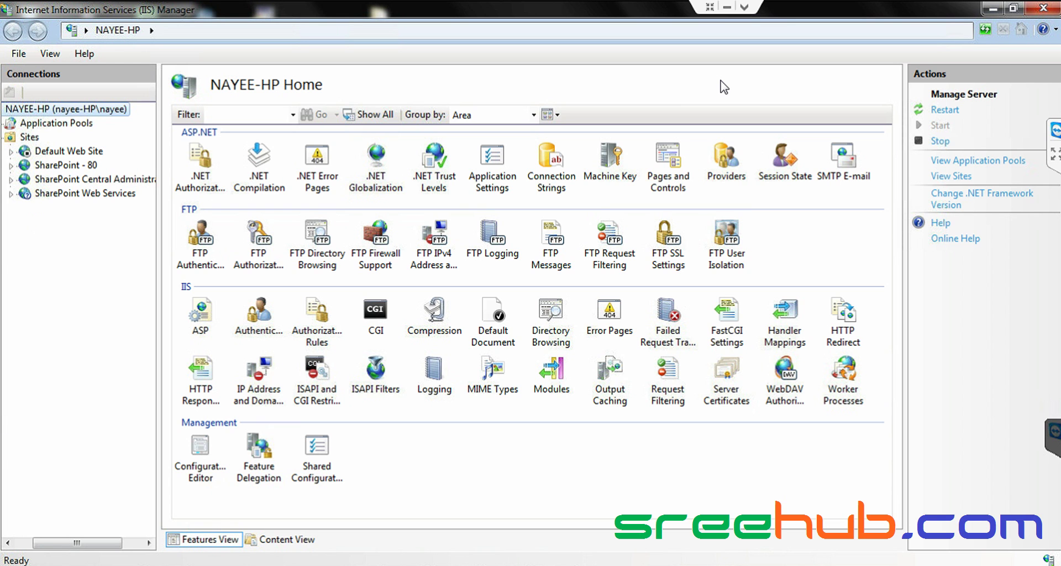
# - Open the Windows Start menu over IIS Manager's NAYEE-HP Home page
pyautogui.press('super')
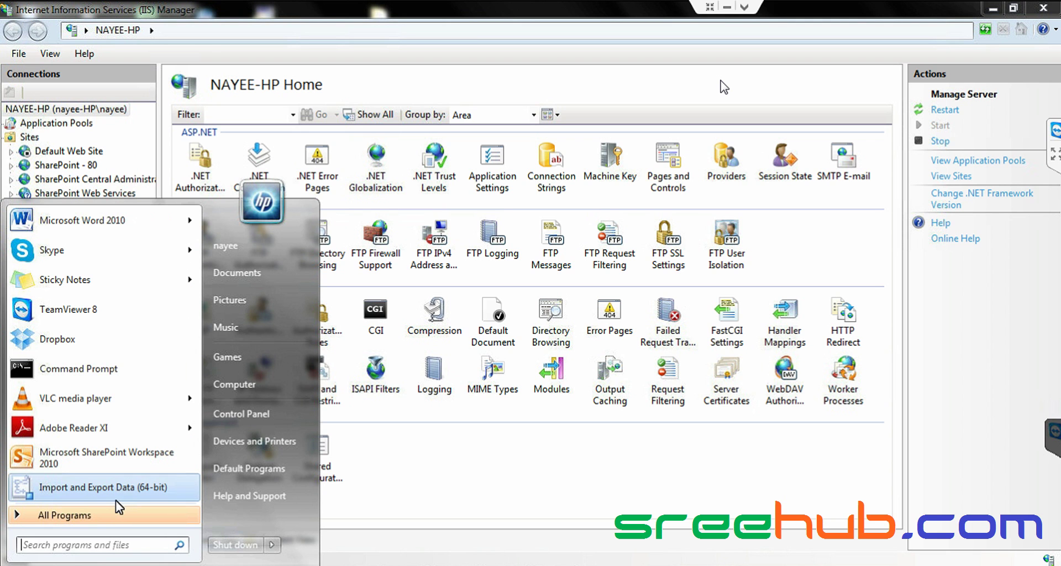
# - Launch SharePoint 2010 Central Administration from All Programs > Microsoft SharePoint 2010 Products
pyautogui.click(114, 514)
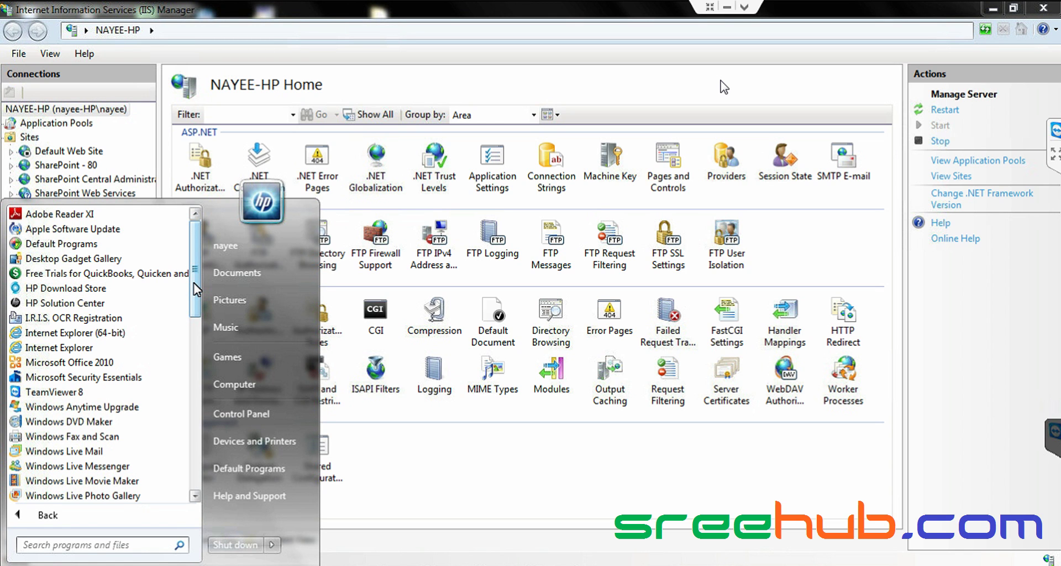
pyautogui.moveTo(193, 283); pyautogui.dragTo(177, 452)
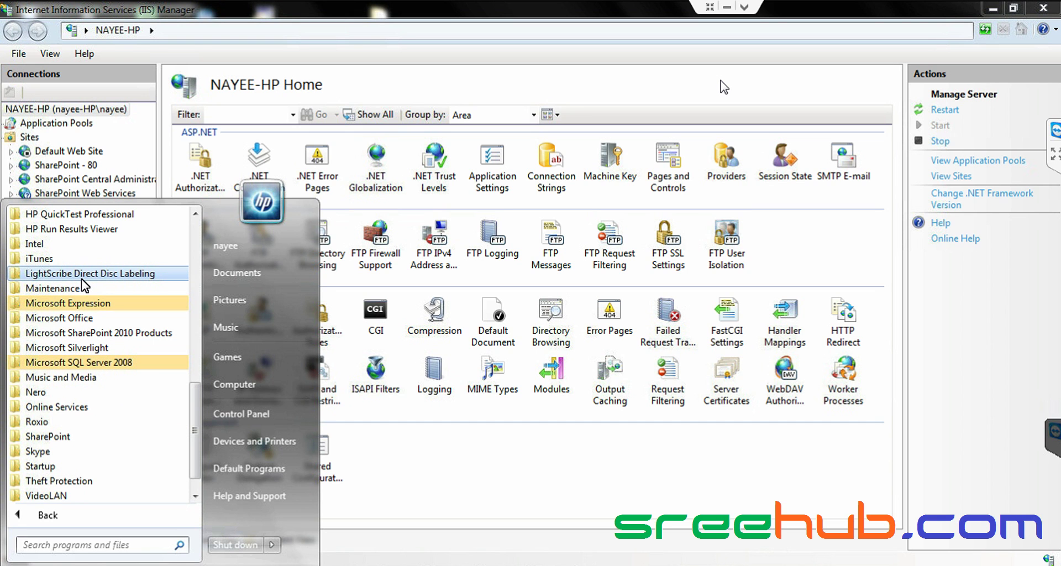
pyautogui.click(87, 332)
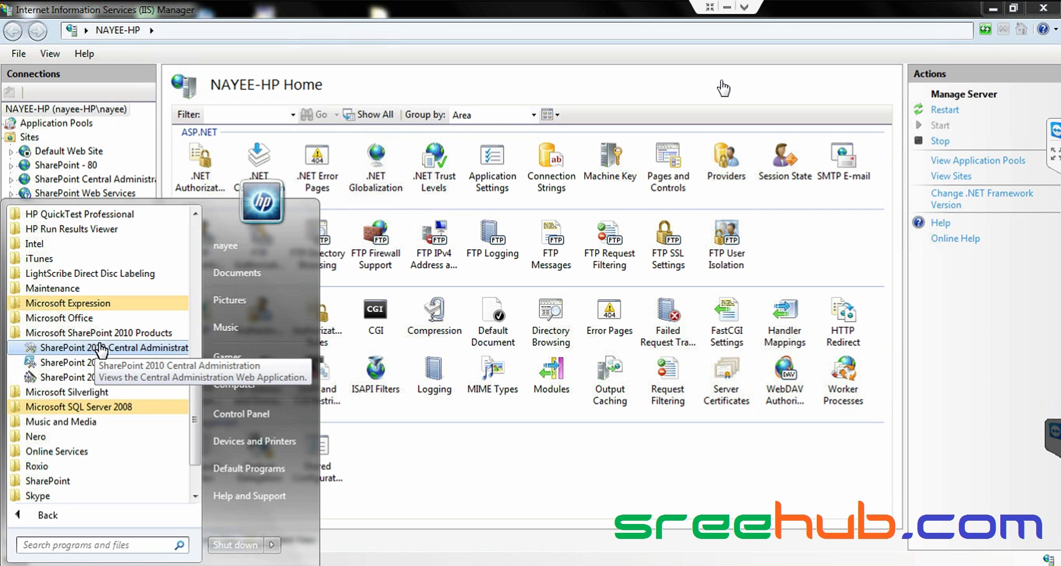
pyautogui.click(101, 348)
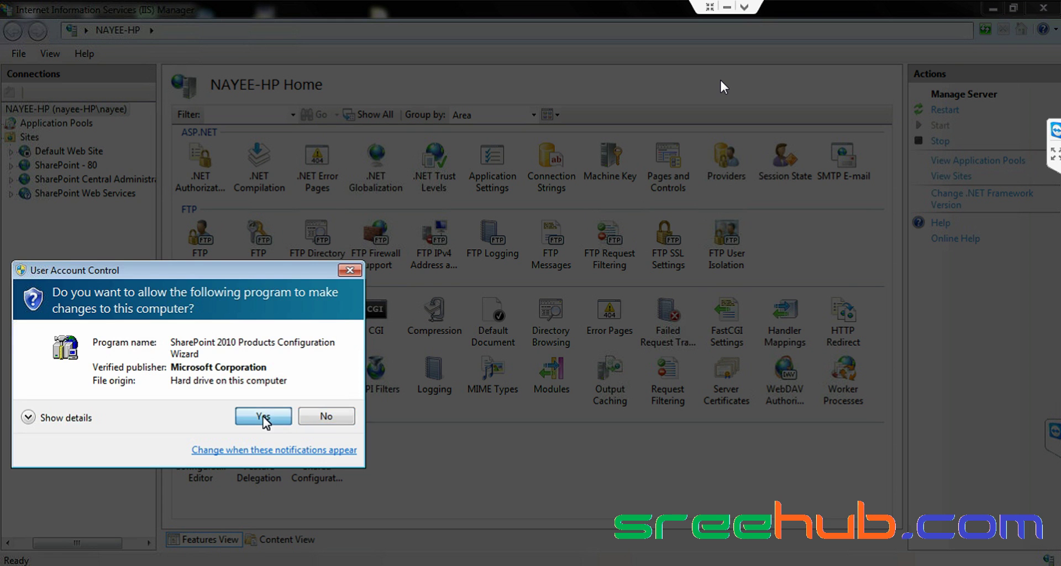
# - Approve the UAC prompt so Central Administration opens at nayee-hp:21096, then return to IIS Manager
pyautogui.click(266, 420)
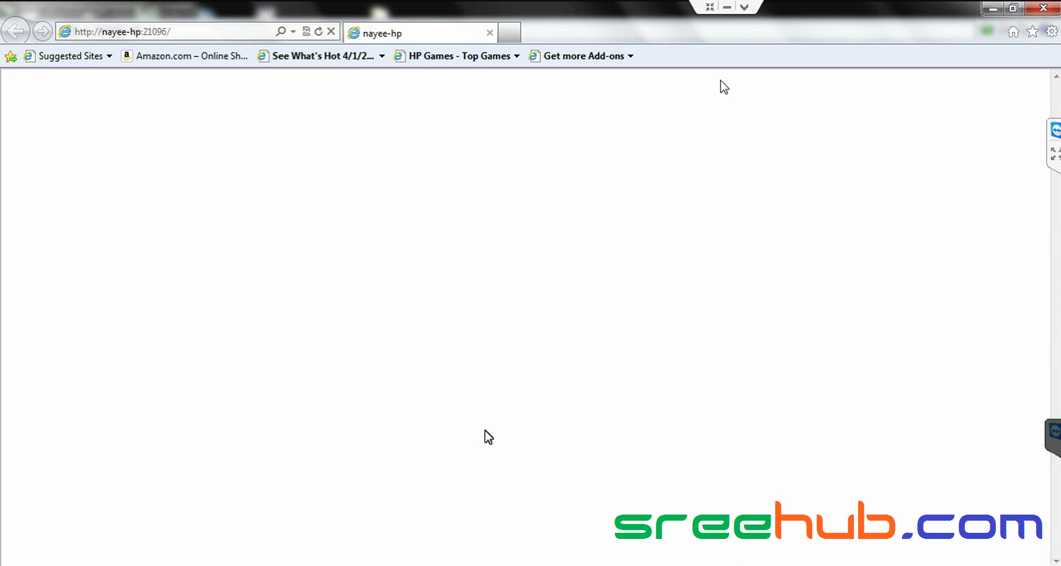
pyautogui.moveTo(188, 564)
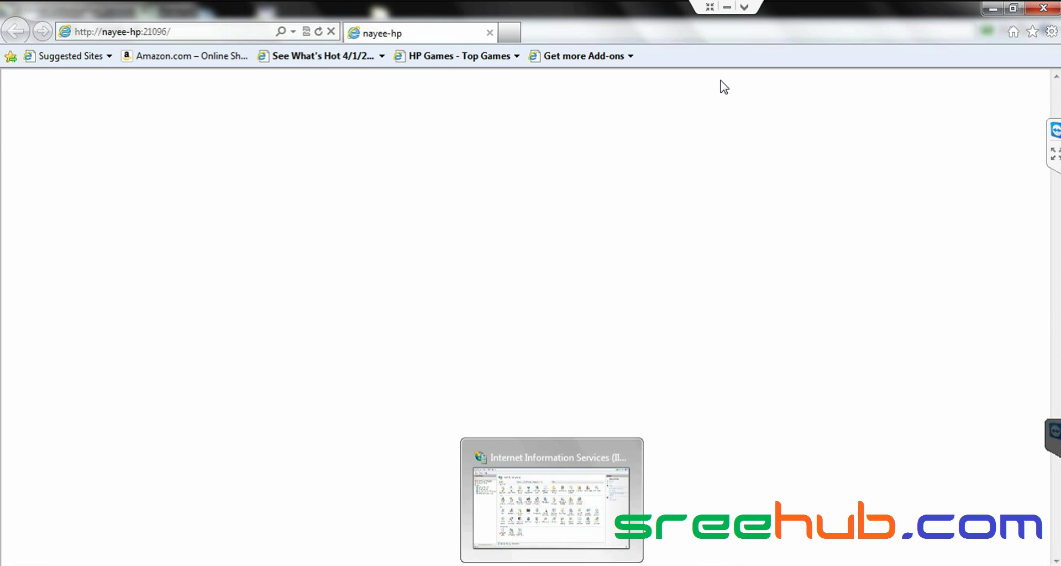
pyautogui.click(552, 564)
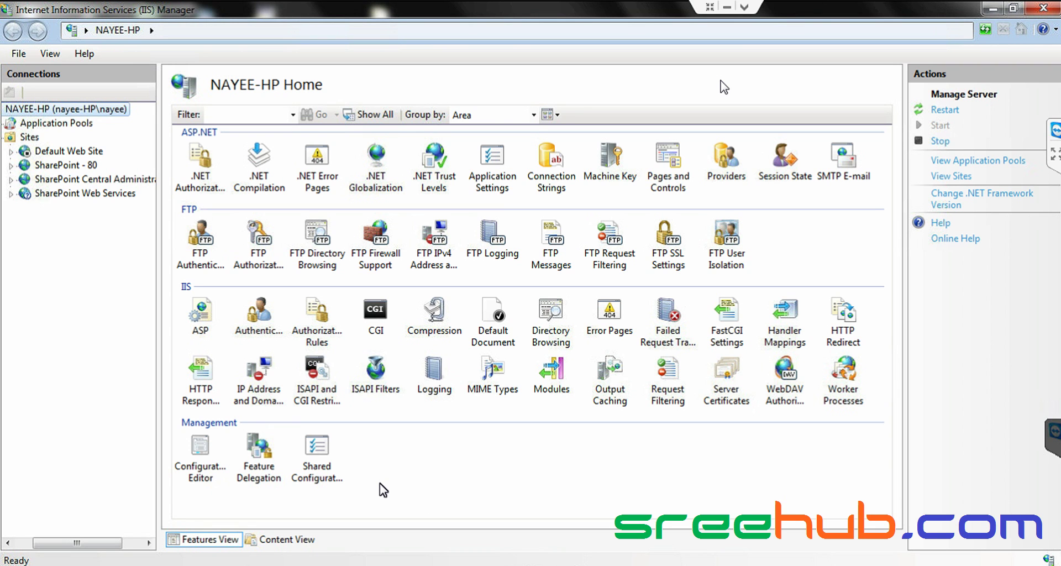
# - Enable Basic Authentication on the SharePoint Central Administration v4 site, then close IIS Manager
pyautogui.click(106, 183)
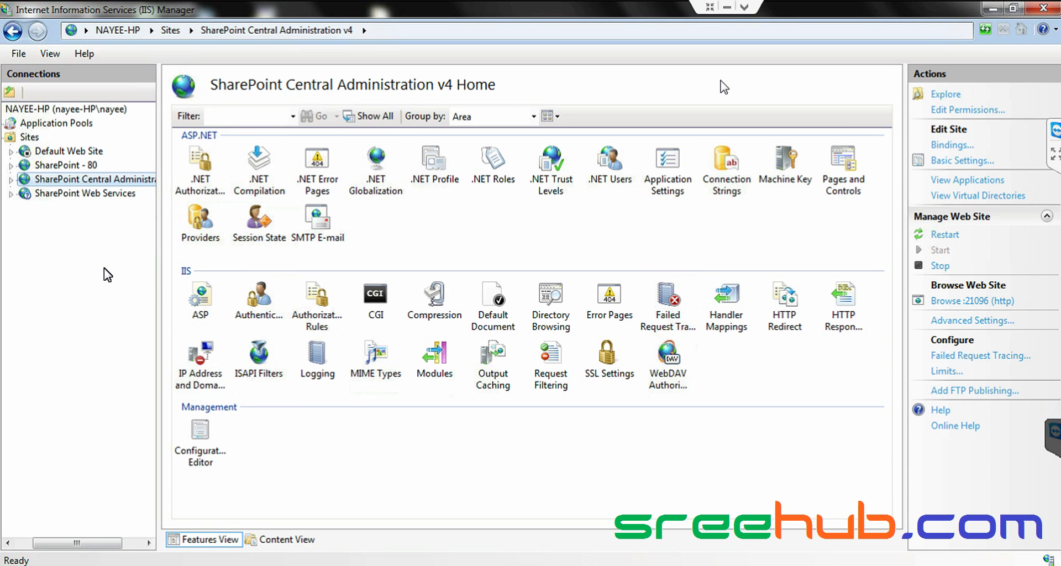
pyautogui.click(263, 312)
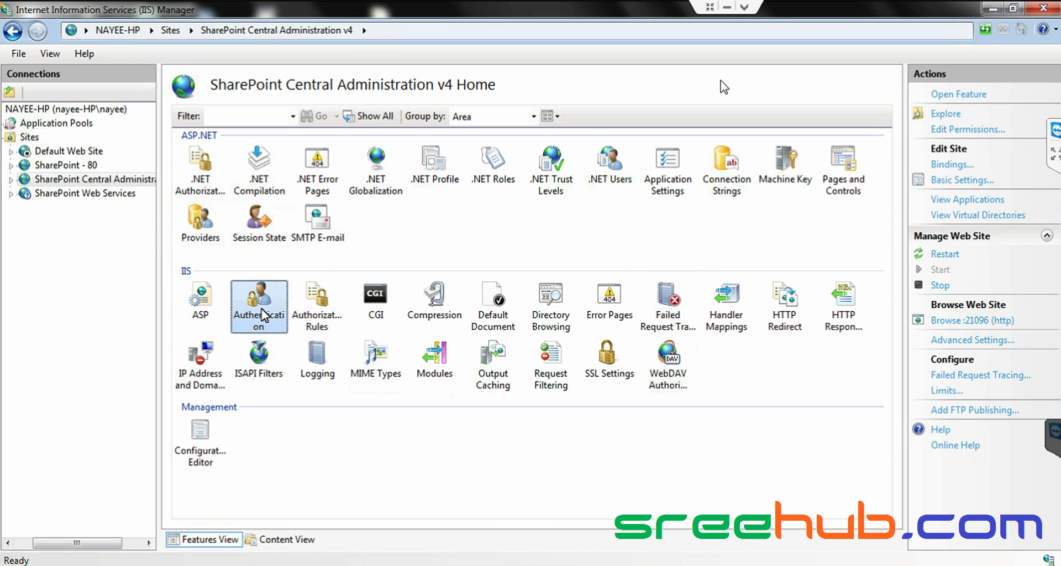
pyautogui.doubleClick(263, 314)
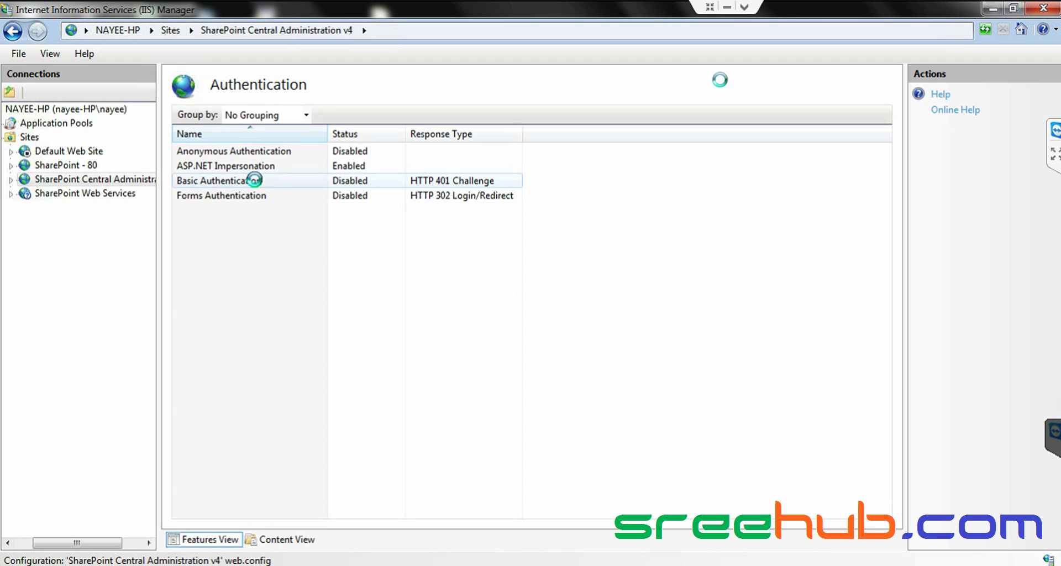
pyautogui.rightClick(257, 186)
pyautogui.click(296, 190)
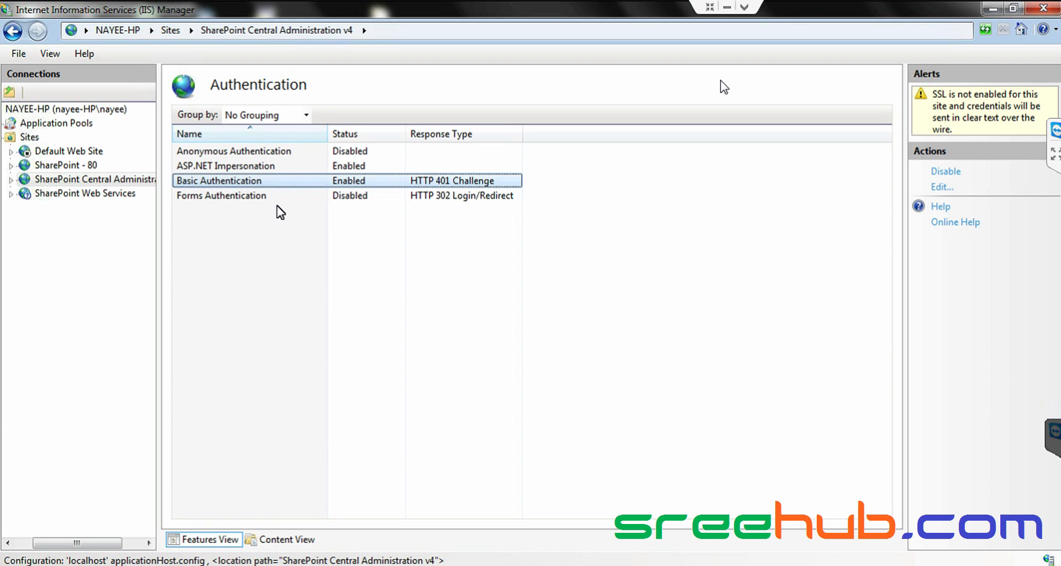
pyautogui.click(1038, 8)
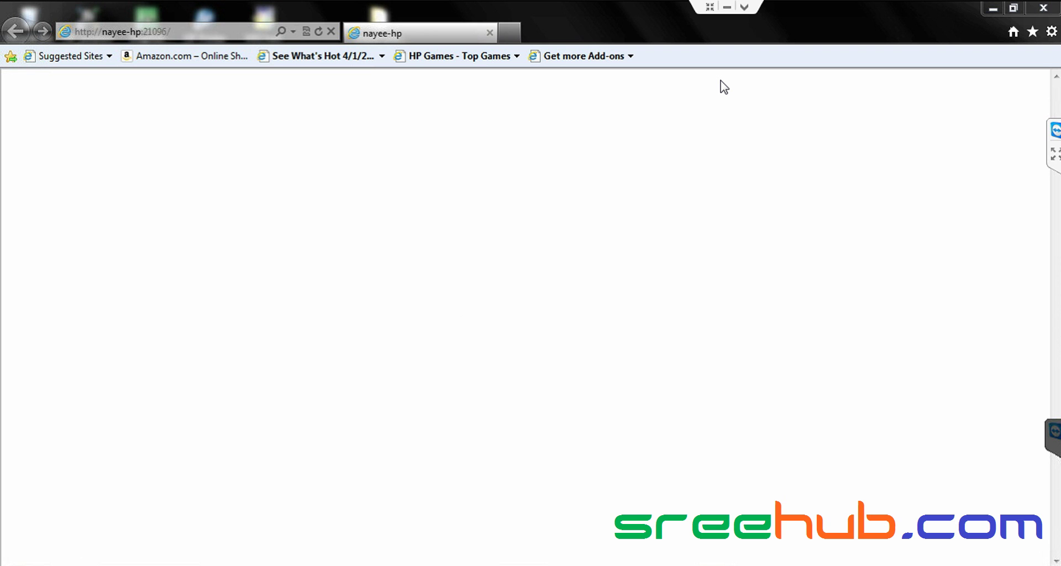
# - Restart IIS by running the iisreset command from the Windows Run dialog
pyautogui.click(49, 561)
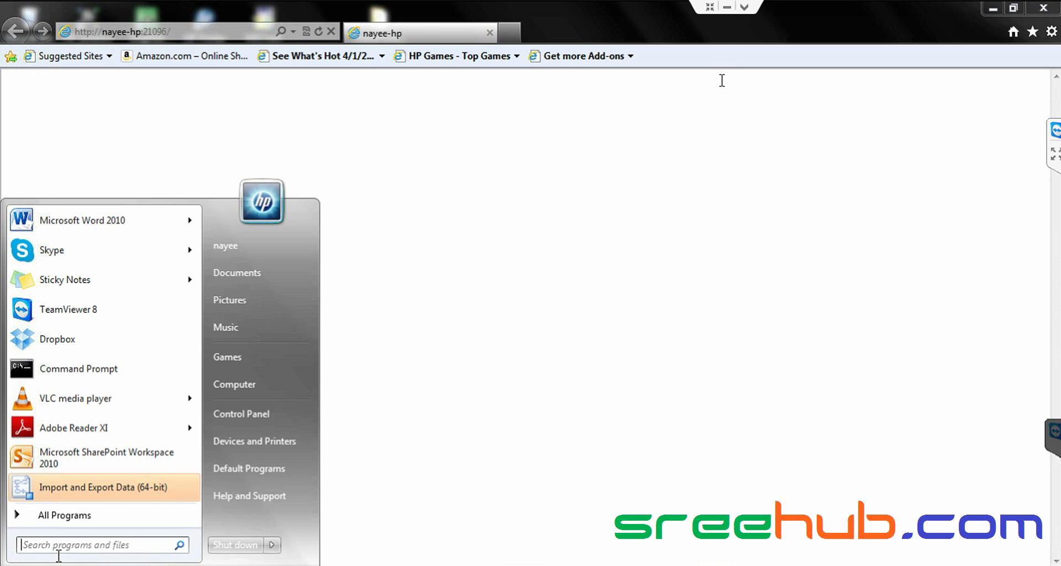
pyautogui.write('run')
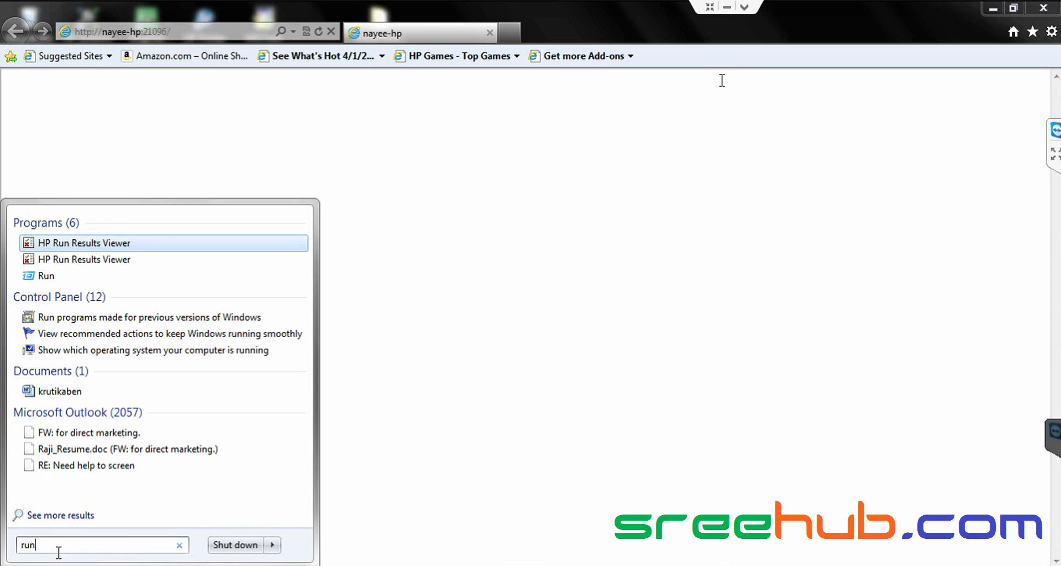
pyautogui.click(82, 277)
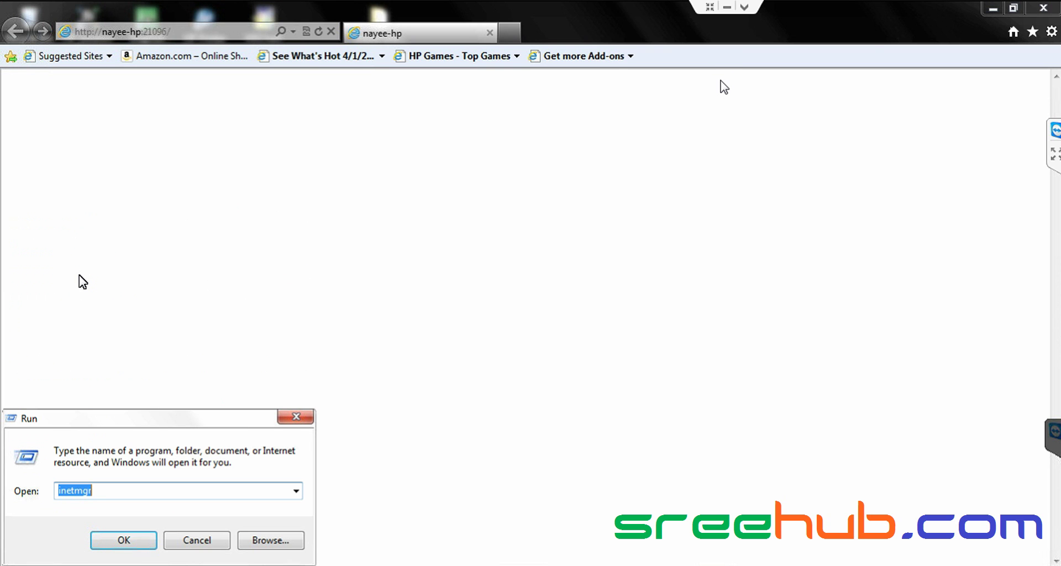
pyautogui.click(103, 492)
pyautogui.press('BackSpace')
pyautogui.press('BackSpace')
pyautogui.press('BackSpace')
pyautogui.press('BackSpace')
pyautogui.press('BackSpace')
pyautogui.press('BackSpace')
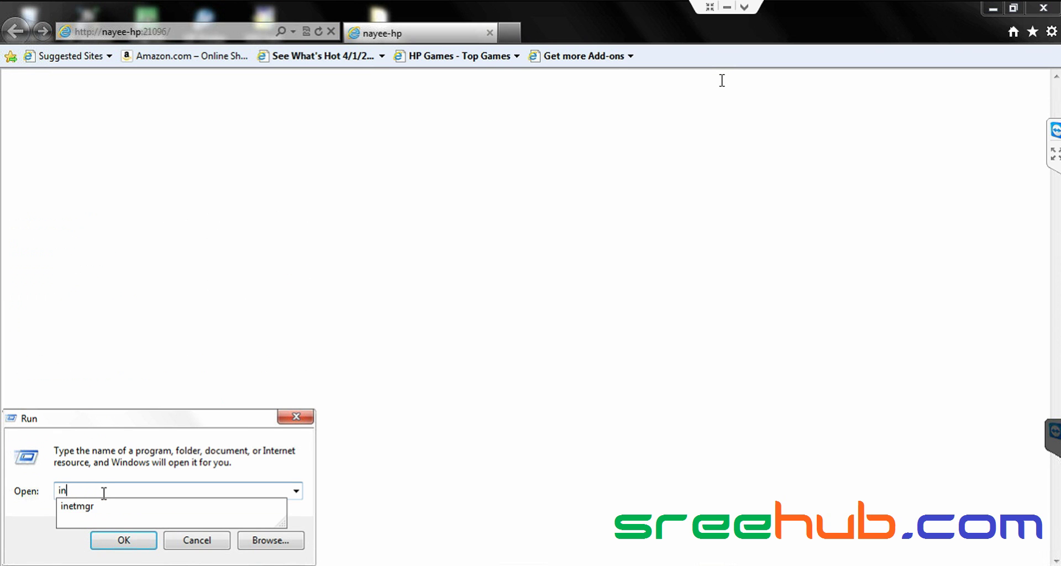
pyautogui.write('s')
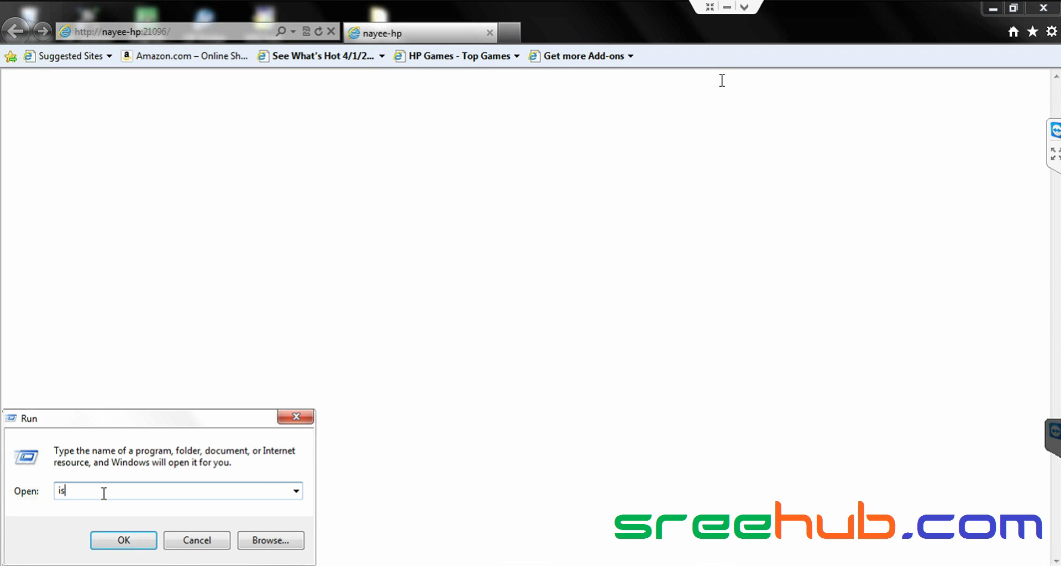
pyautogui.write('e')
pyautogui.press('BackSpace')
pyautogui.press('BackSpace')
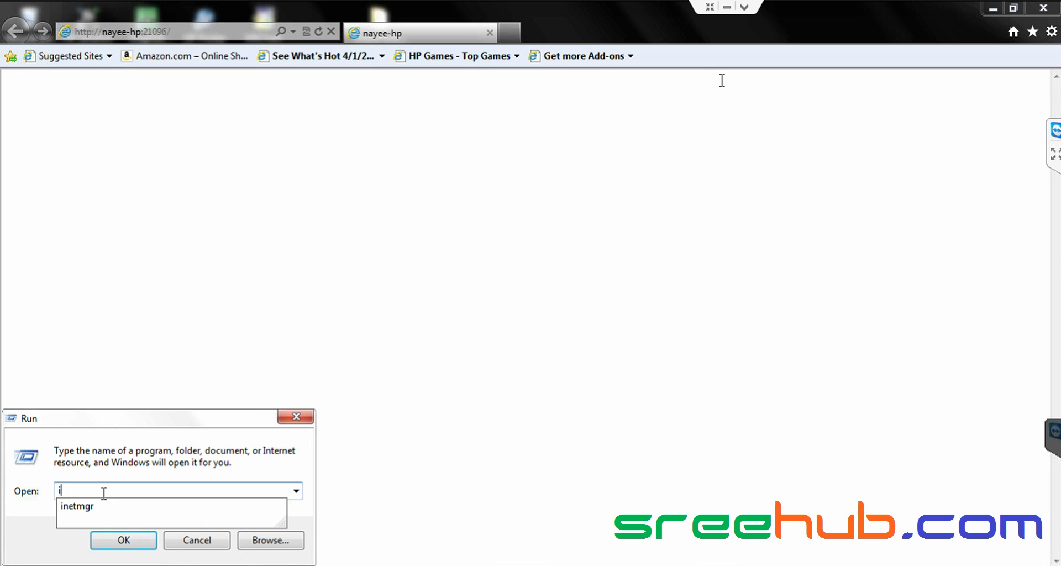
pyautogui.write('is')
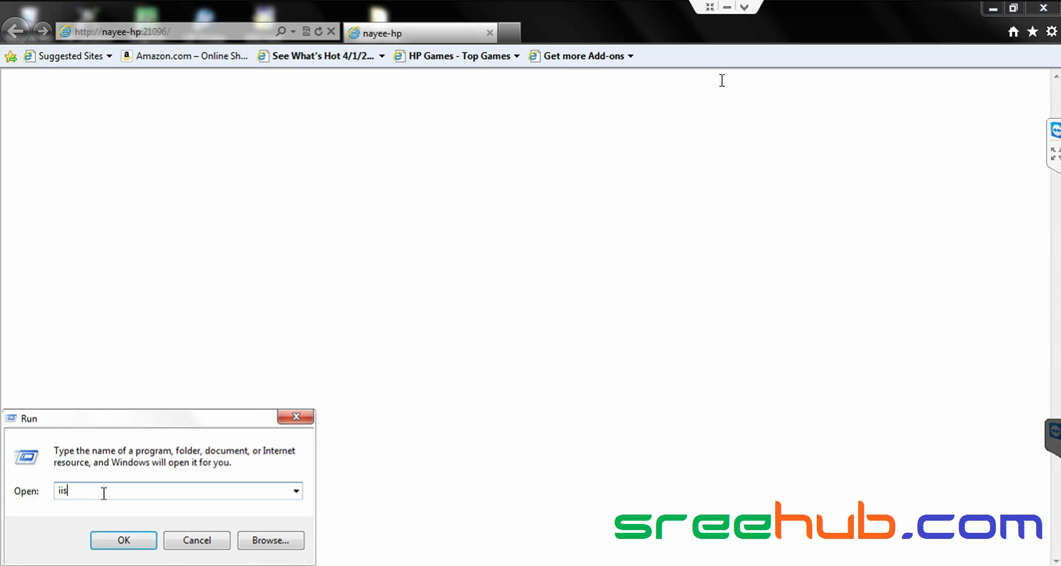
pyautogui.write('reset')
pyautogui.click(106, 535)
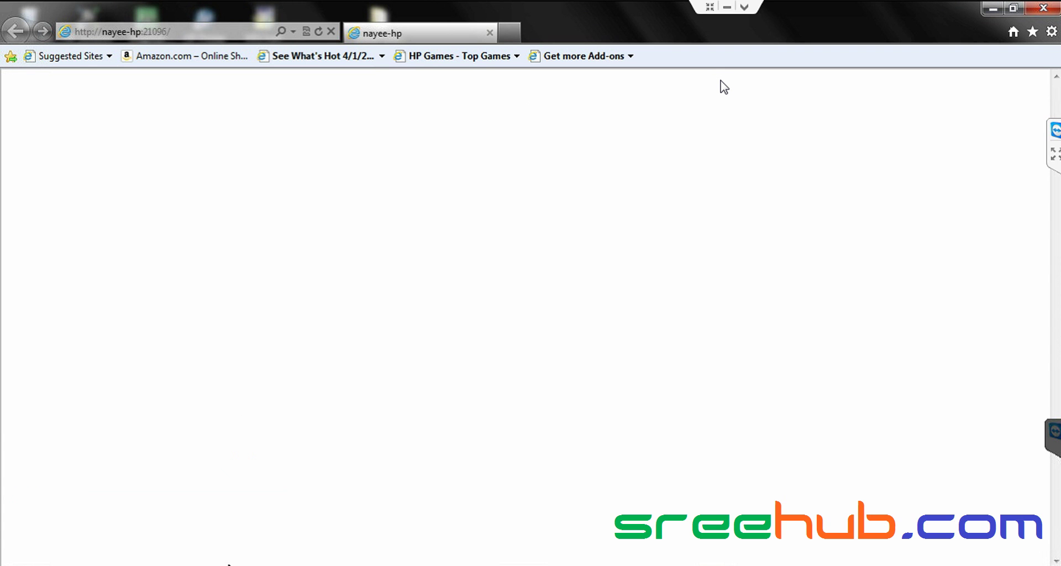
pyautogui.click(25, 557)
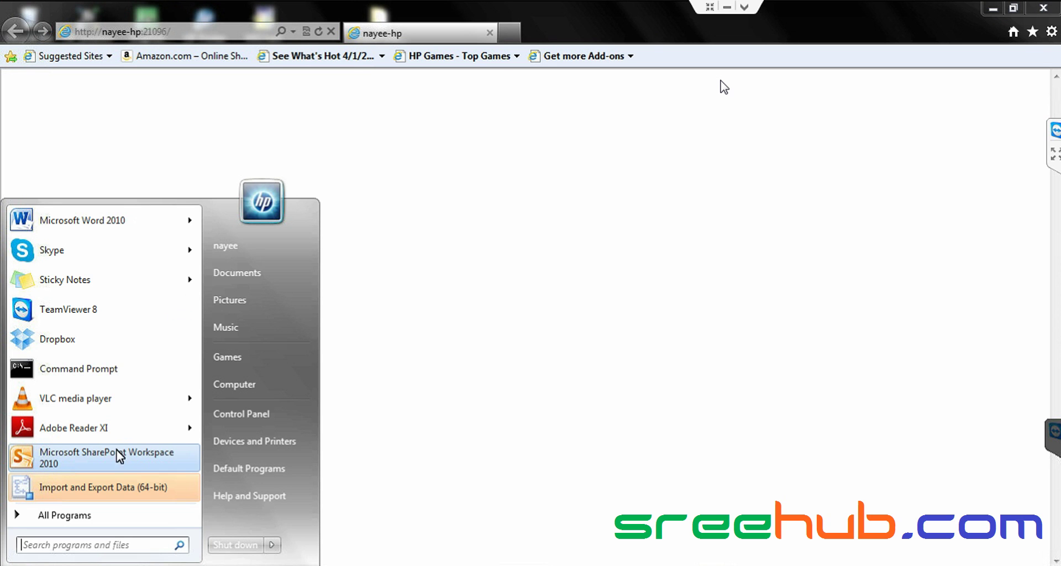
pyautogui.write('run')
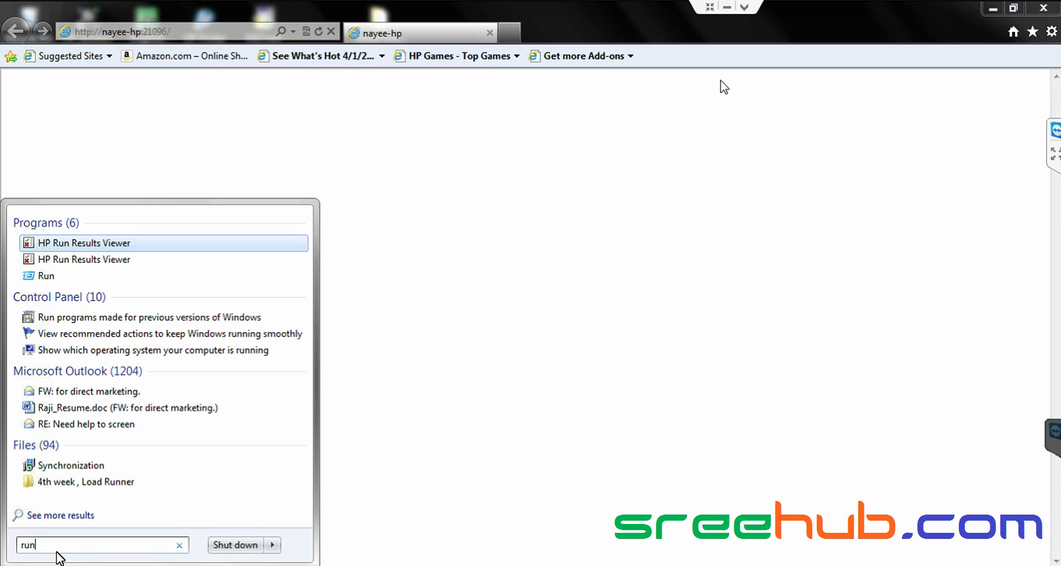
pyautogui.press('Return')
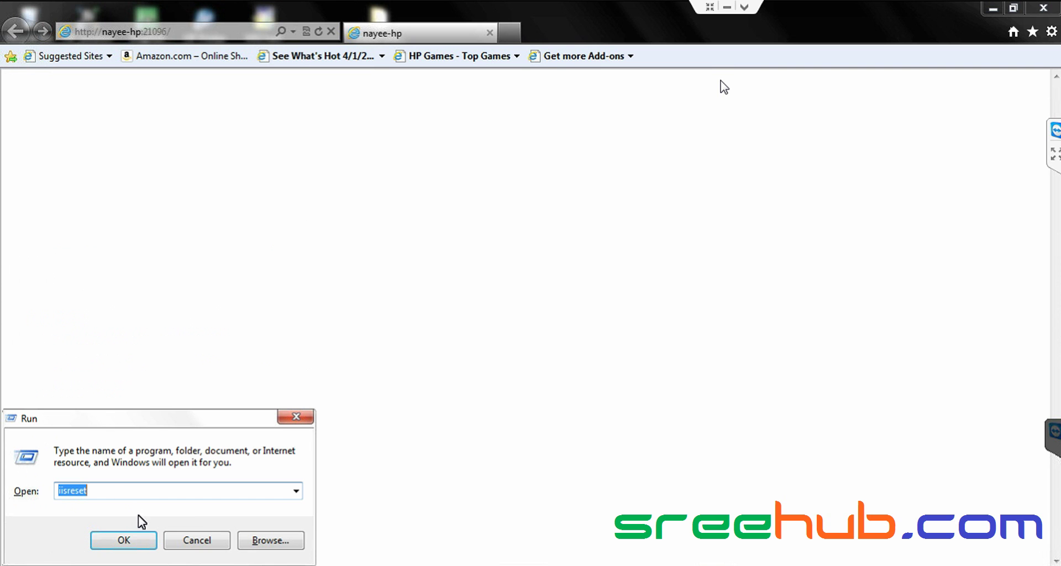
pyautogui.click(131, 500)
pyautogui.press('BackSpace')
pyautogui.press('BackSpace')
pyautogui.press('BackSpace')
pyautogui.press('BackSpace')
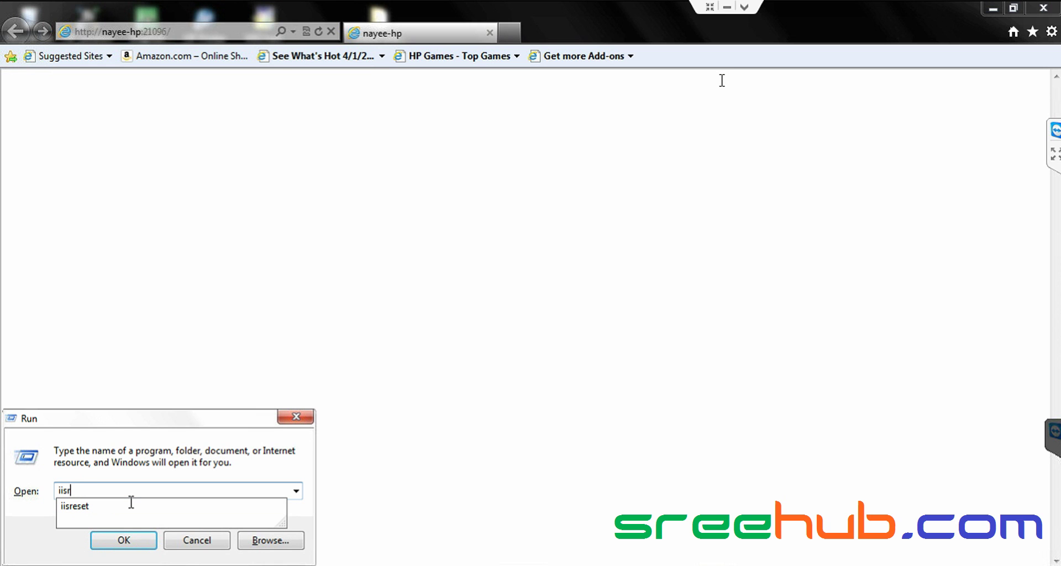
pyautogui.press('BackSpace')
pyautogui.press('BackSpace')
pyautogui.press('BackSpace')
pyautogui.press('BackSpace')
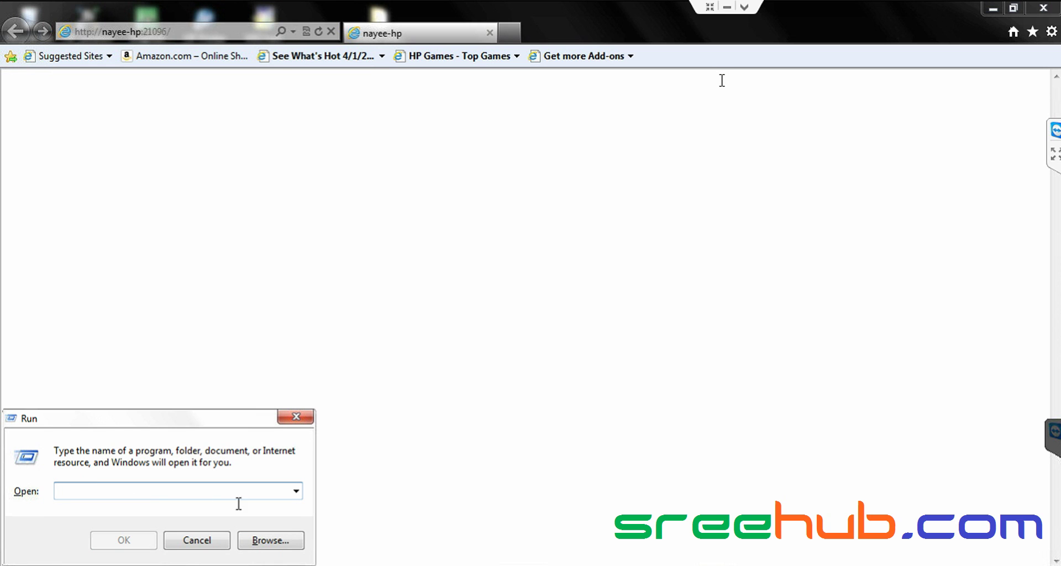
pyautogui.click(296, 490)
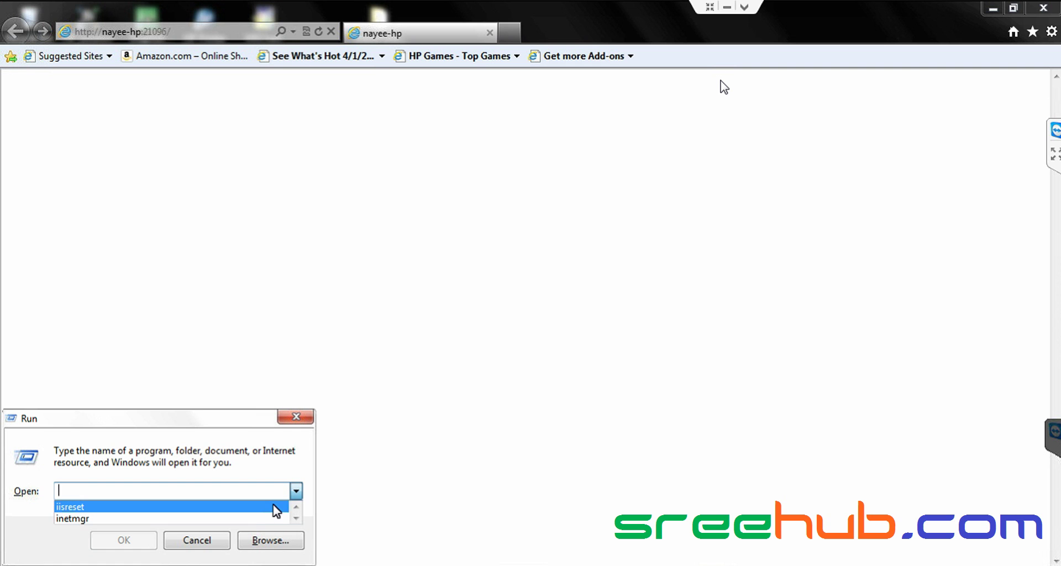
pyautogui.click(268, 519)
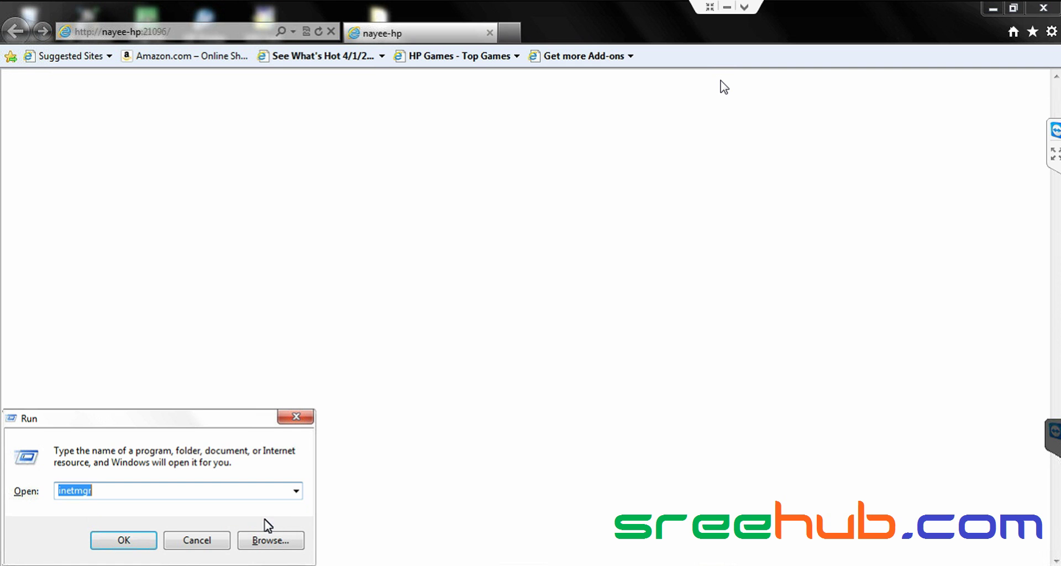
pyautogui.click(134, 534)
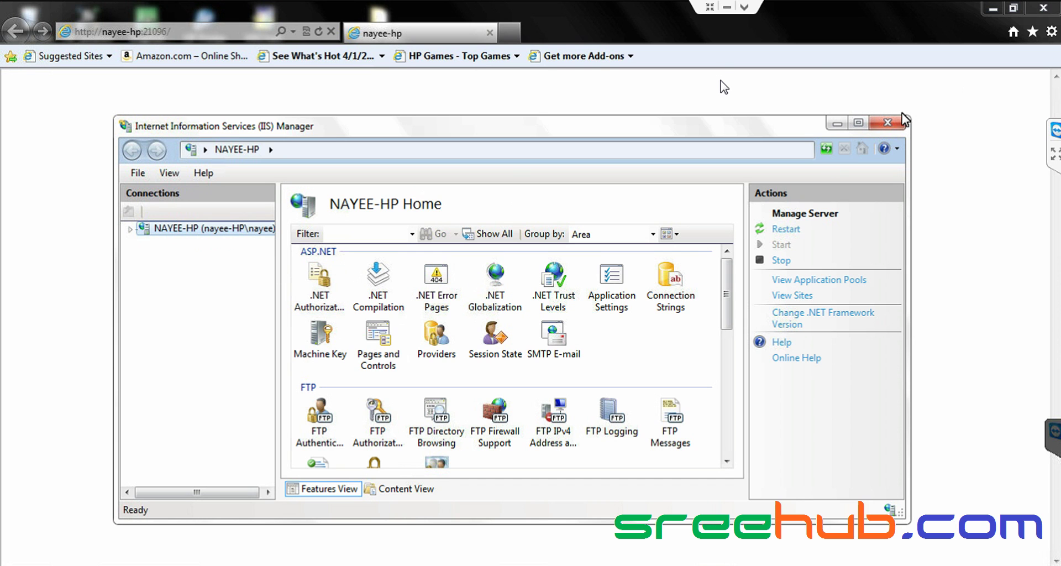
pyautogui.click(889, 123)
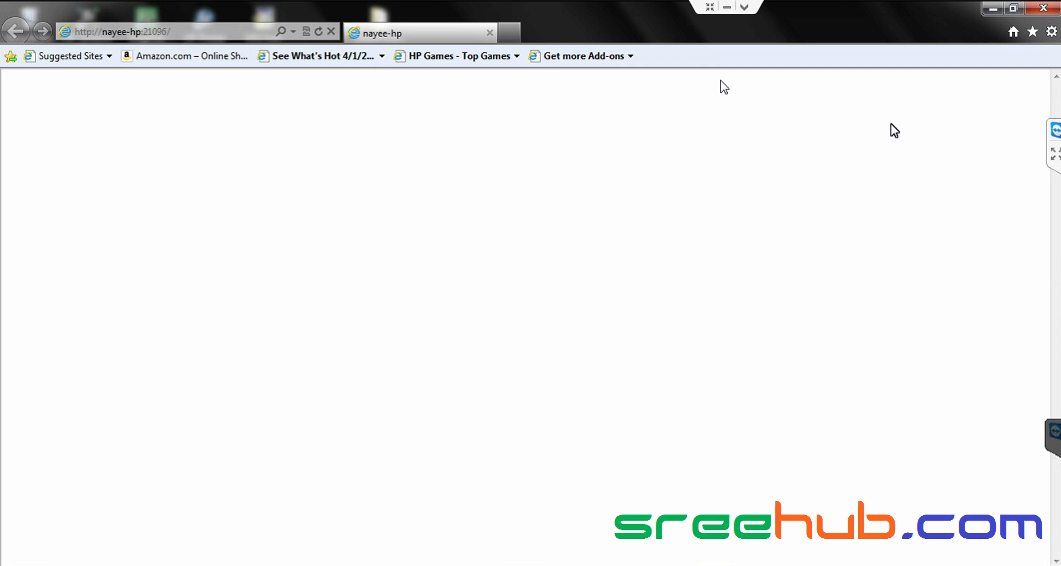
# - Close the browser and launch SharePoint 2010 Central Administration from Microsoft SharePoint 2010 Products, approving UAC
pyautogui.click(1046, 9)
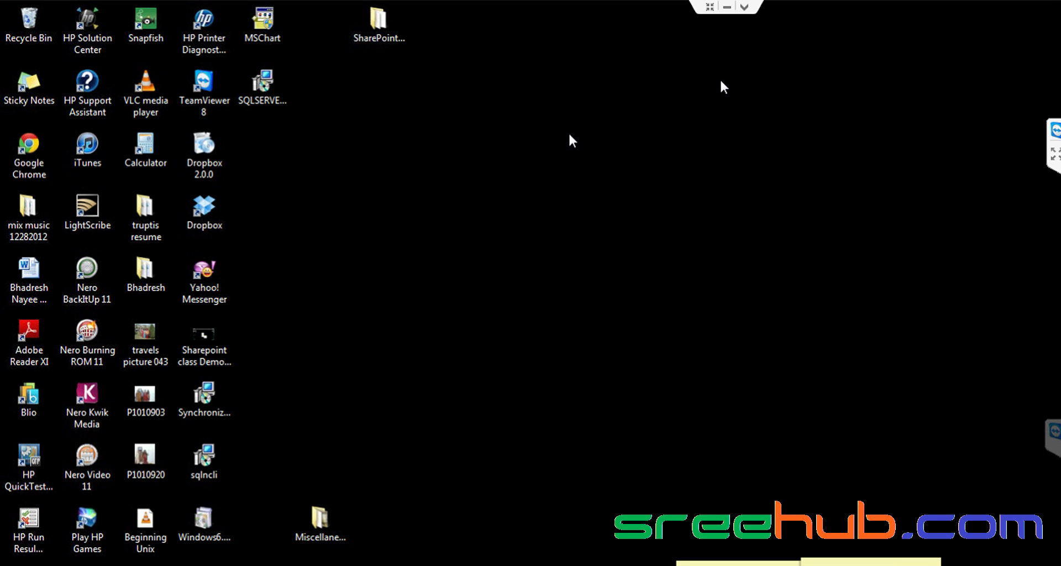
pyautogui.press('super')
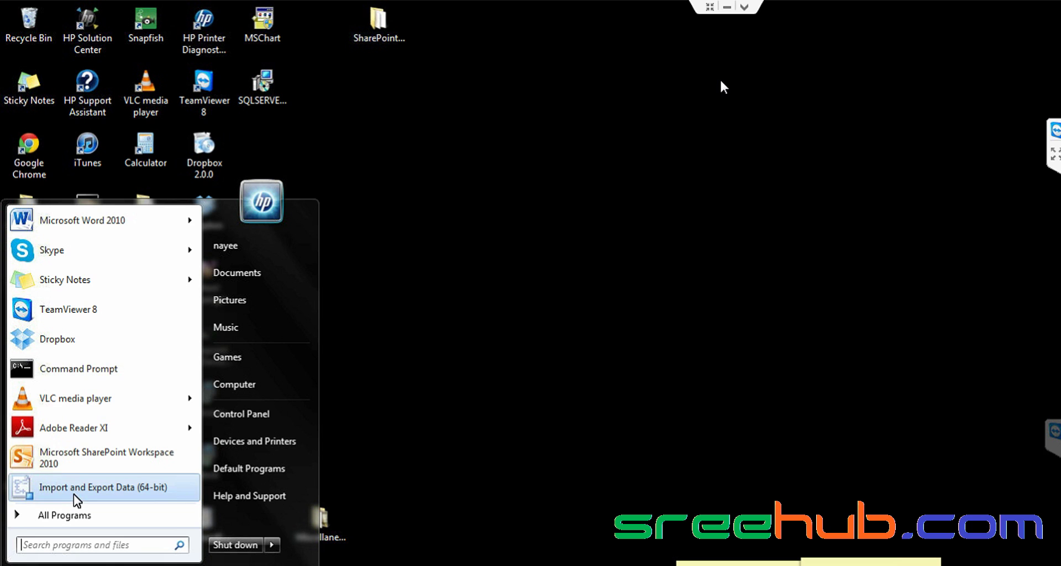
pyautogui.click(77, 516)
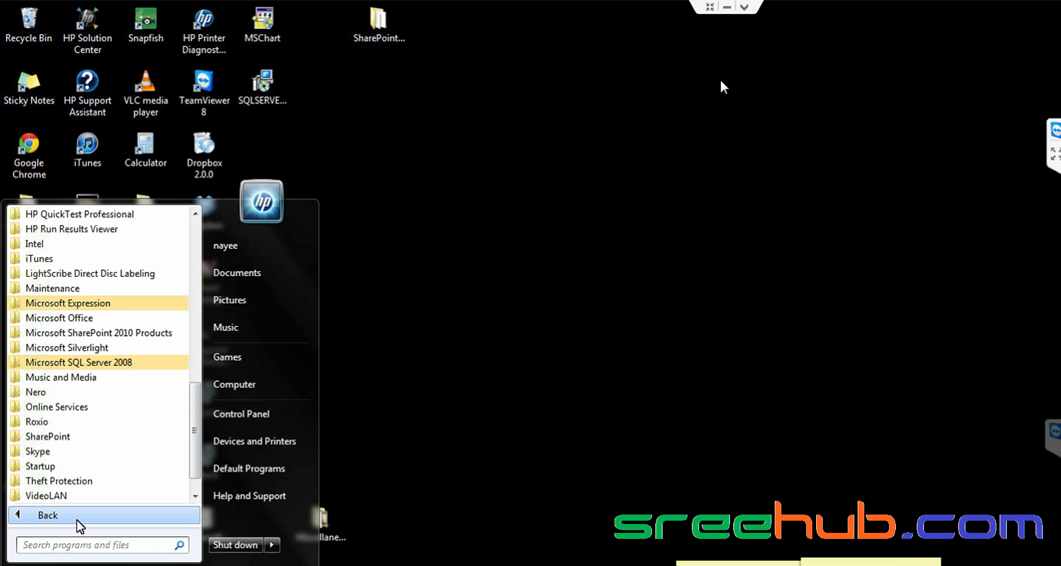
pyautogui.click(123, 331)
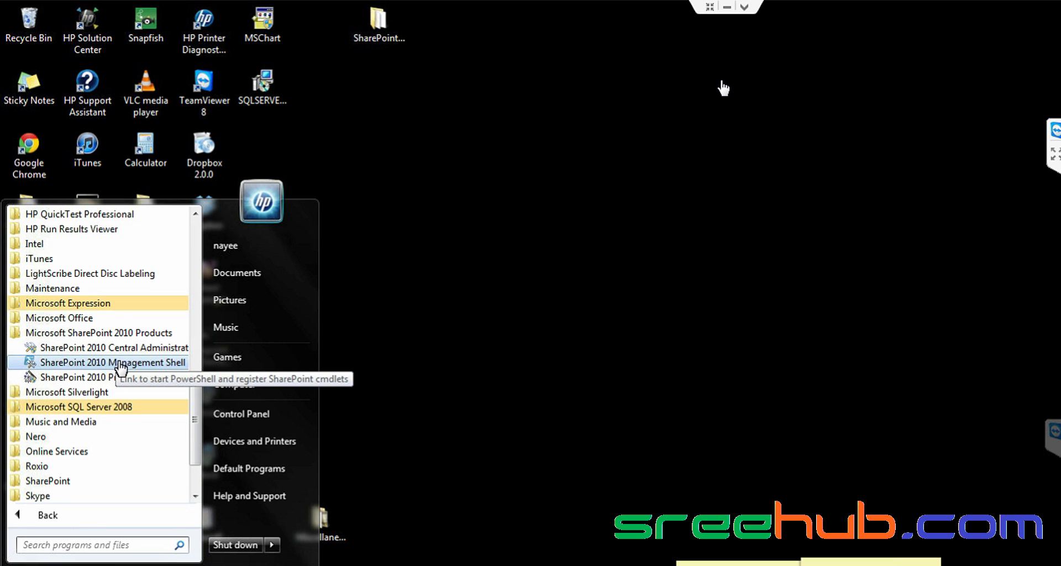
pyautogui.click(114, 347)
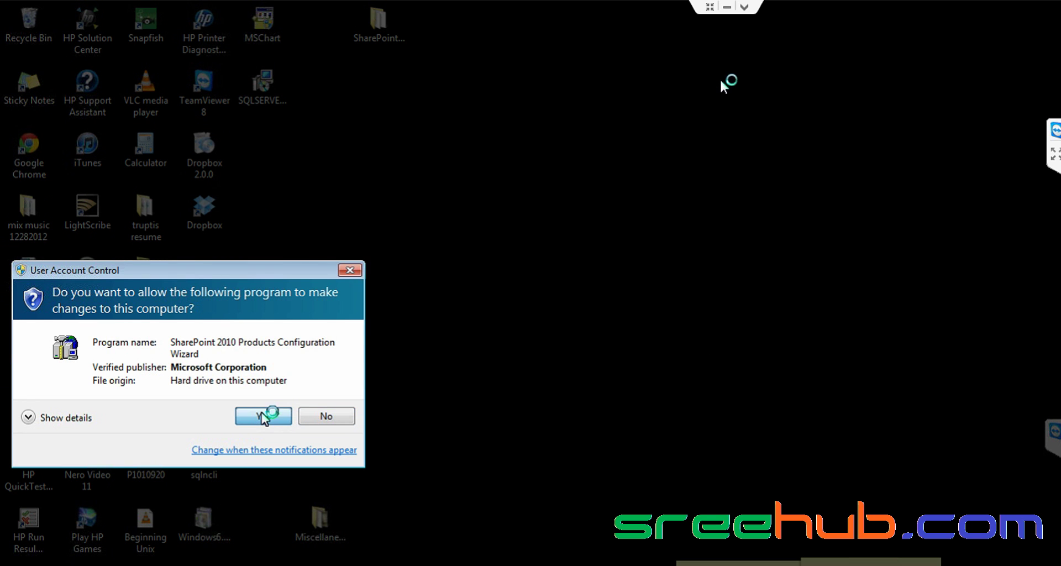
pyautogui.click(263, 416)
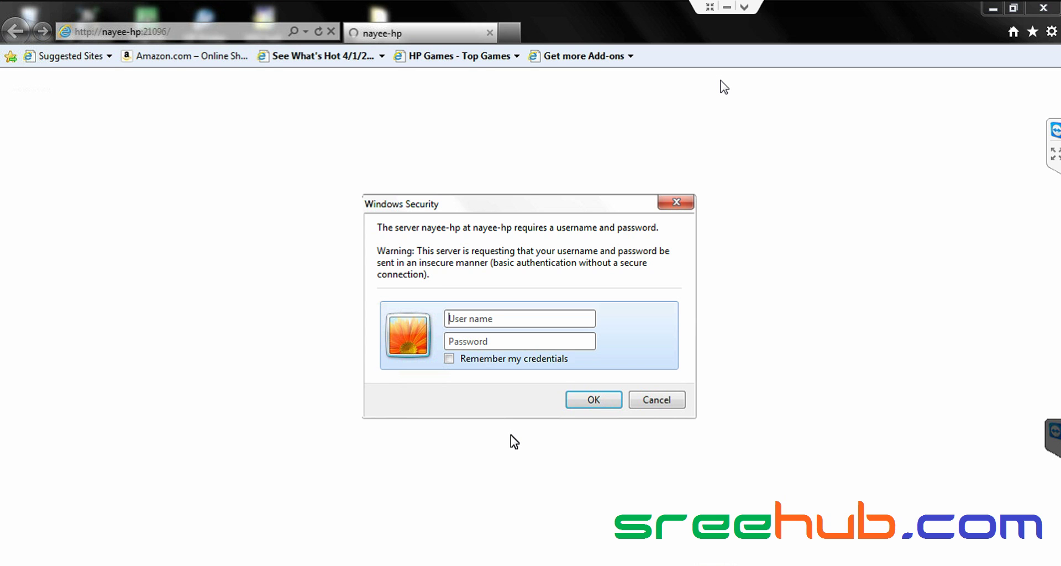
# - Cancel the Windows Security sign-in prompt without logging in, then bring up the Start menu
pyautogui.write('b')
pyautogui.press('BackSpace')
pyautogui.click(656, 400)
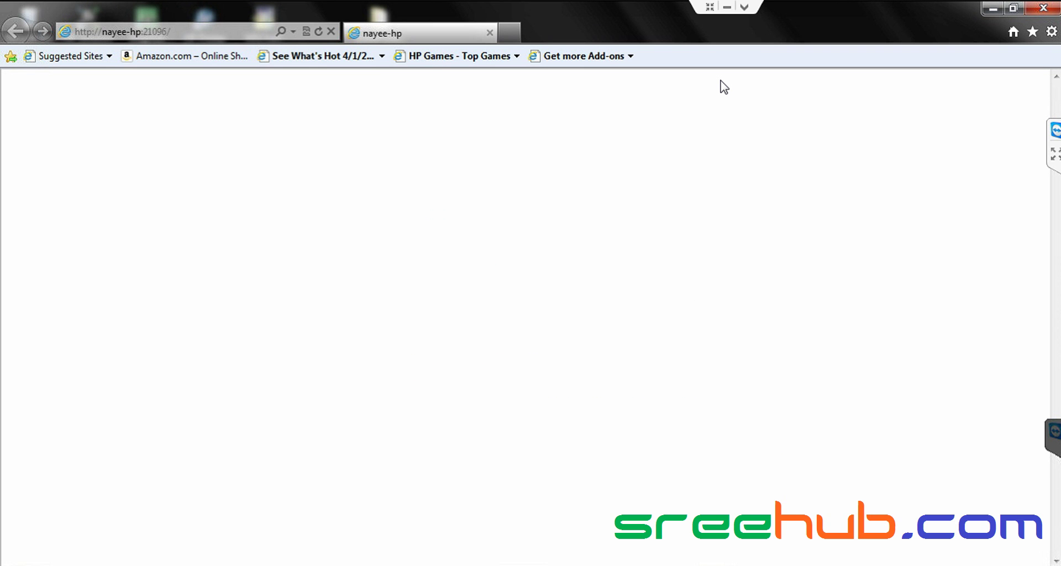
pyautogui.click(9, 563)
# - Go to Control Panel's User Accounts and its Manage another account page
pyautogui.click(235, 414)
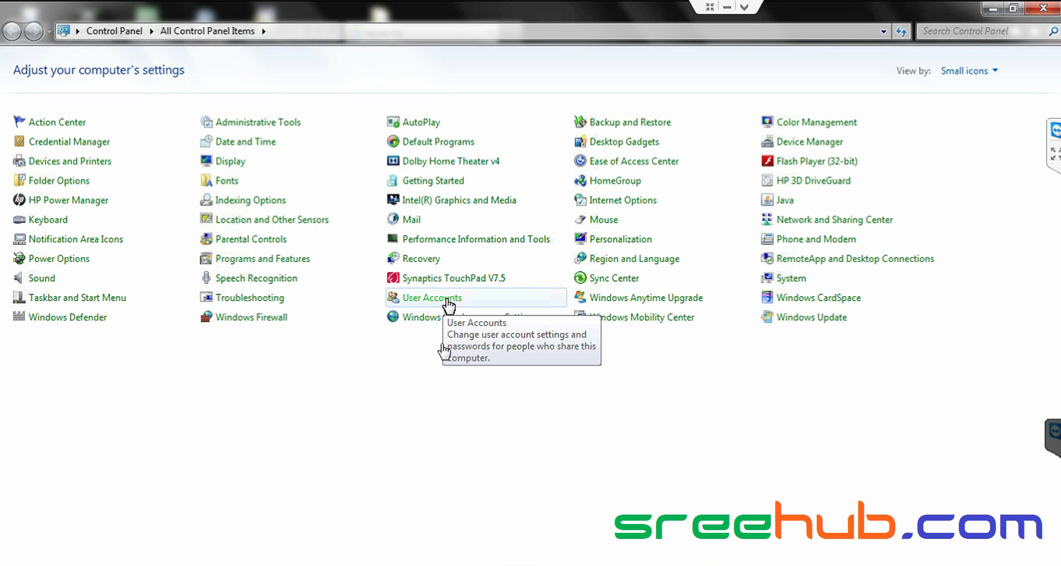
pyautogui.click(446, 303)
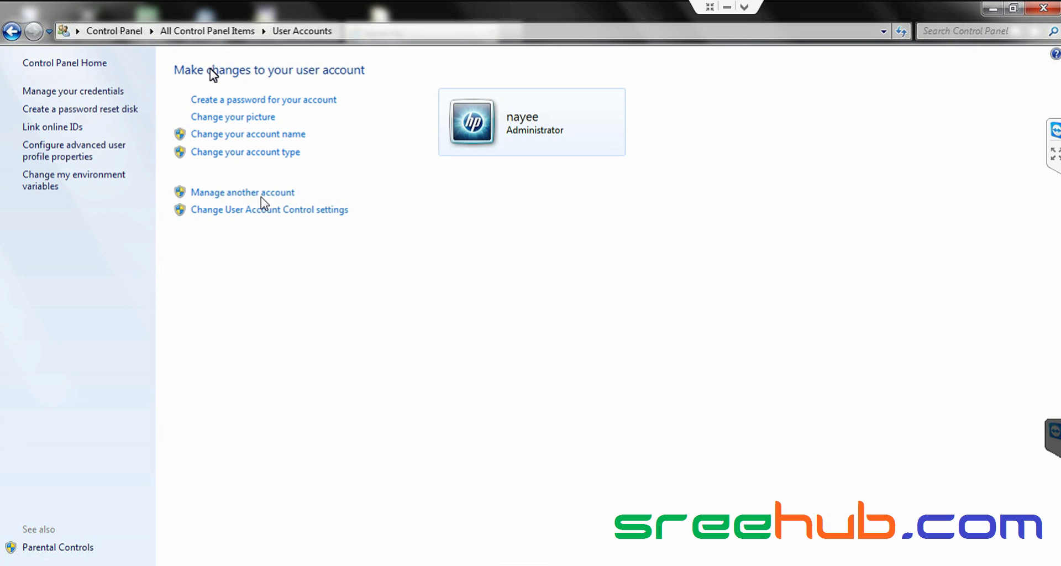
pyautogui.click(209, 192)
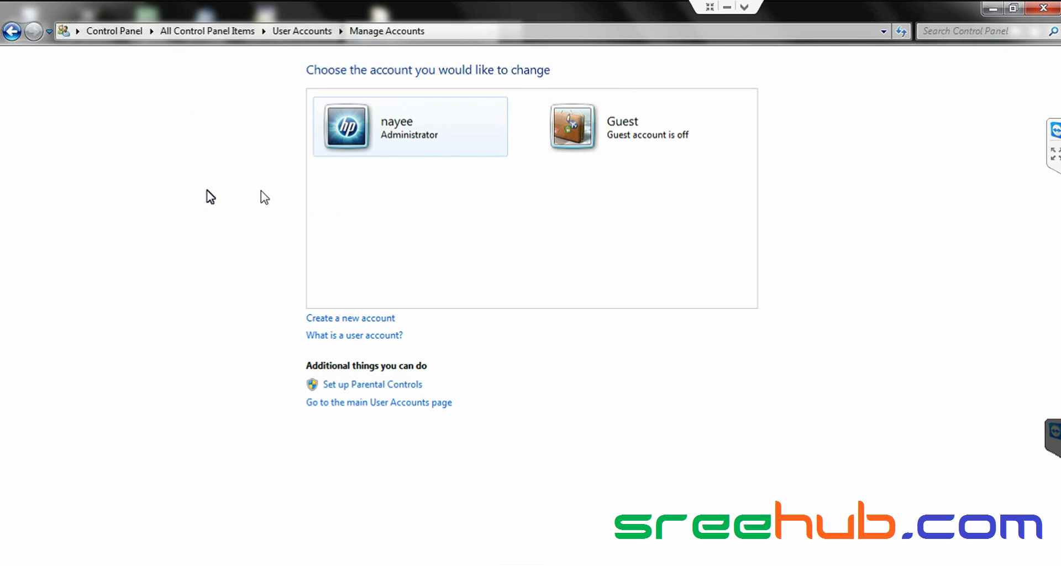
# - Create a new Administrator-type account named admin
pyautogui.click(348, 318)
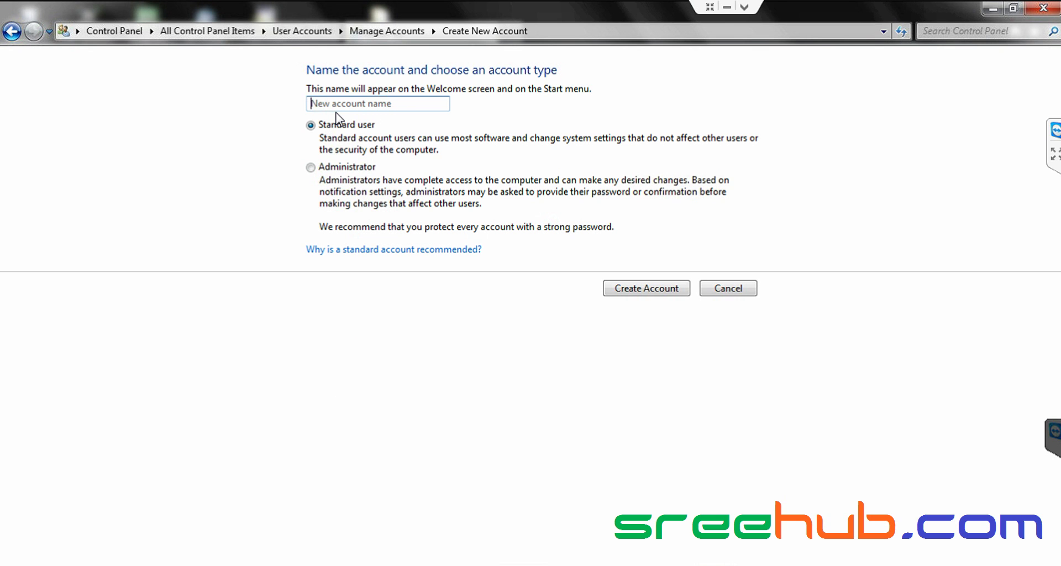
pyautogui.write('admin')
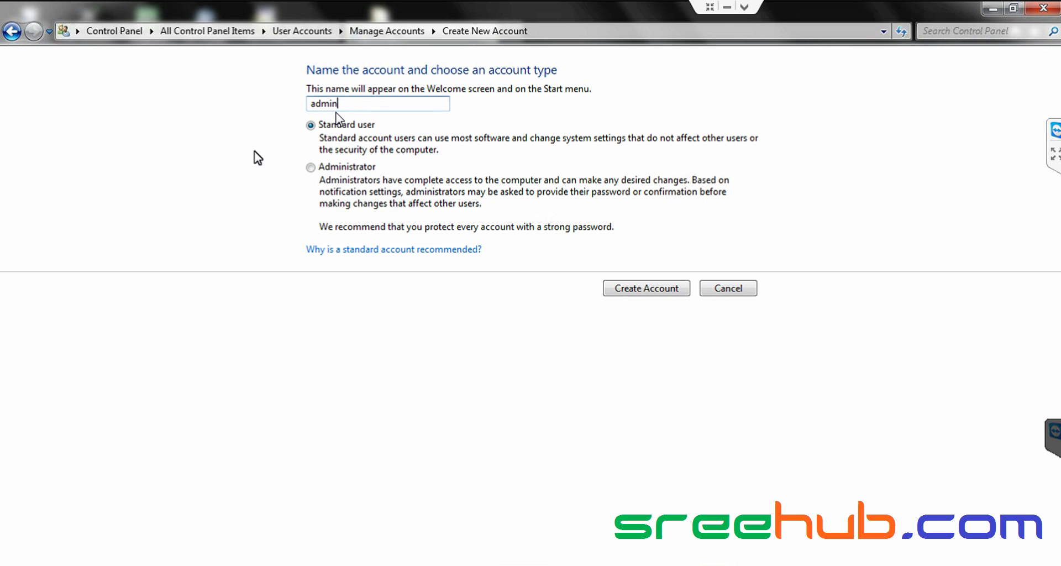
pyautogui.click(310, 168)
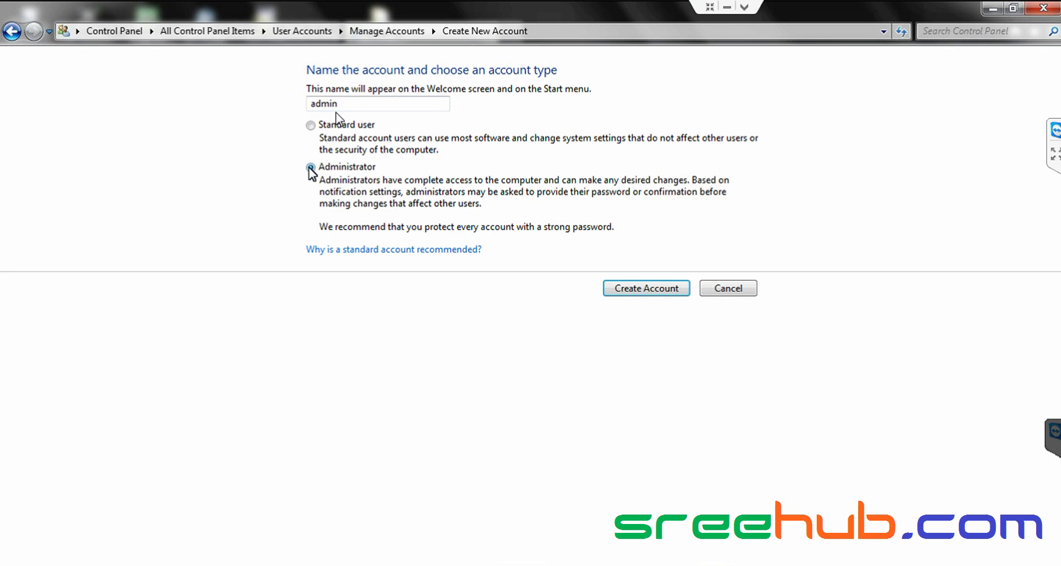
pyautogui.click(632, 290)
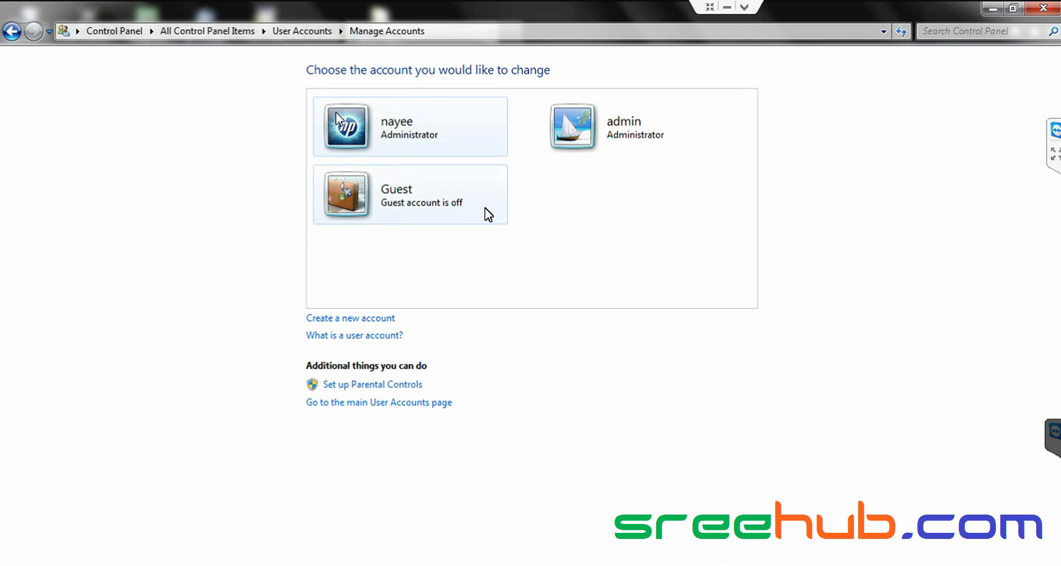
# - Create and confirm a password for the admin account, then close Control Panel
pyautogui.click(589, 125)
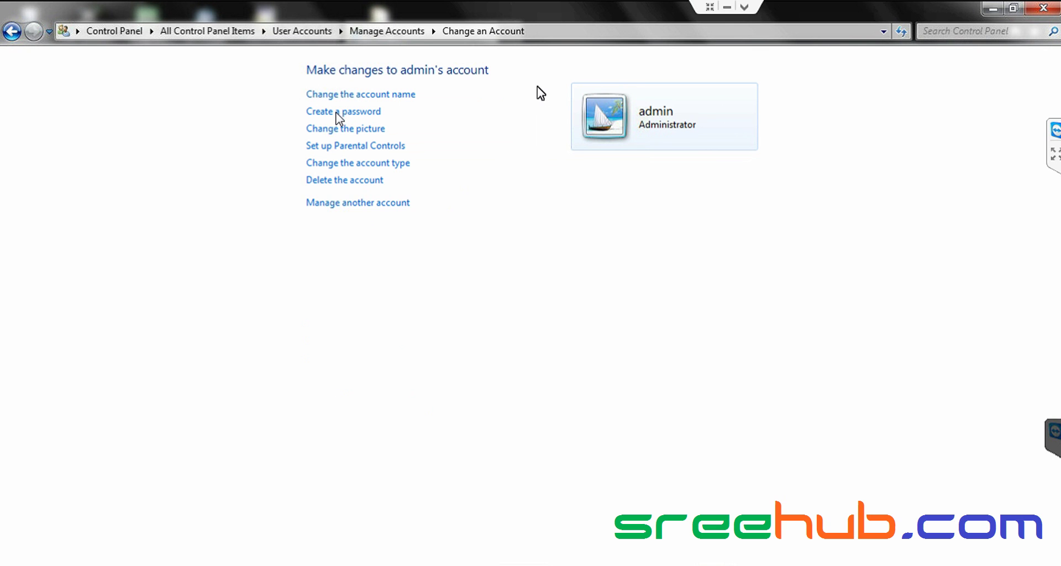
pyautogui.click(362, 112)
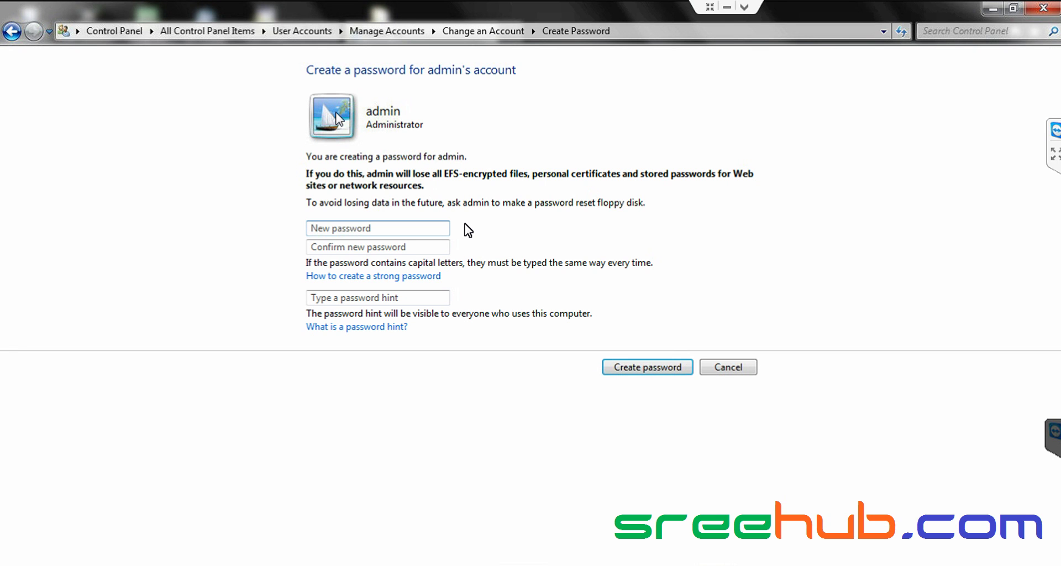
pyautogui.write('12345')
pyautogui.click(417, 251)
pyautogui.write('12345')
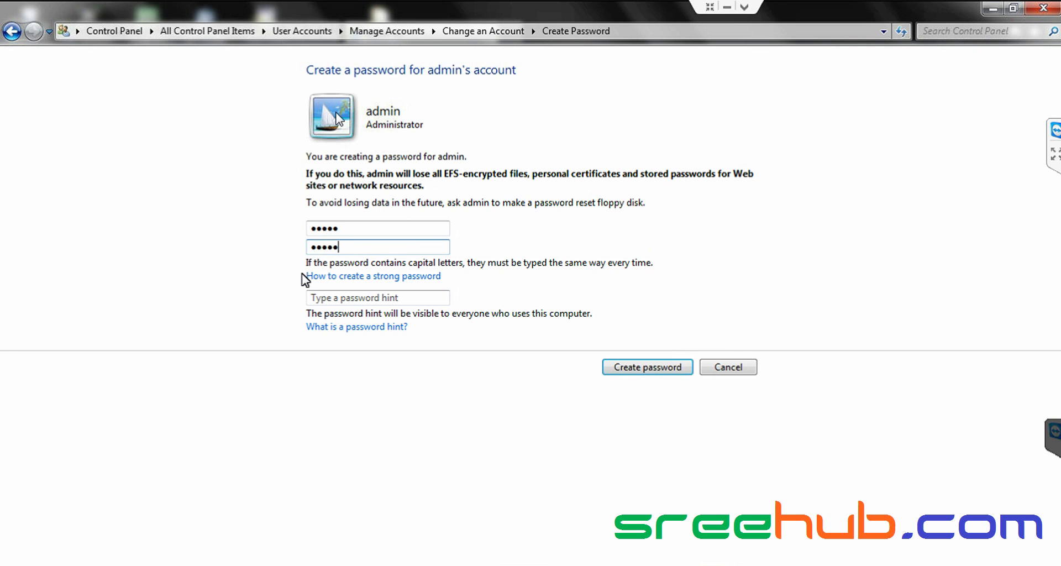
pyautogui.click(401, 302)
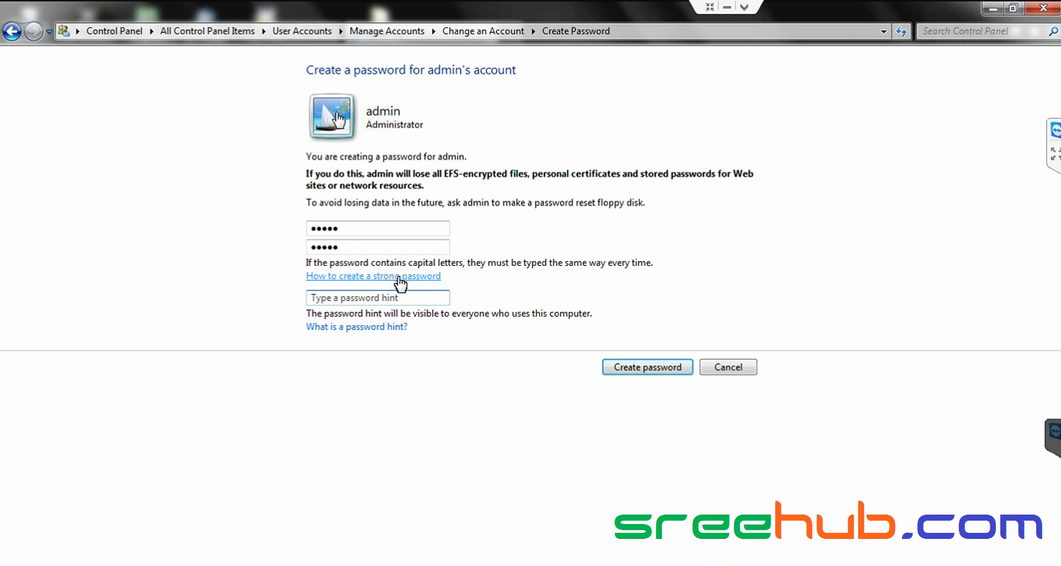
pyautogui.click(661, 367)
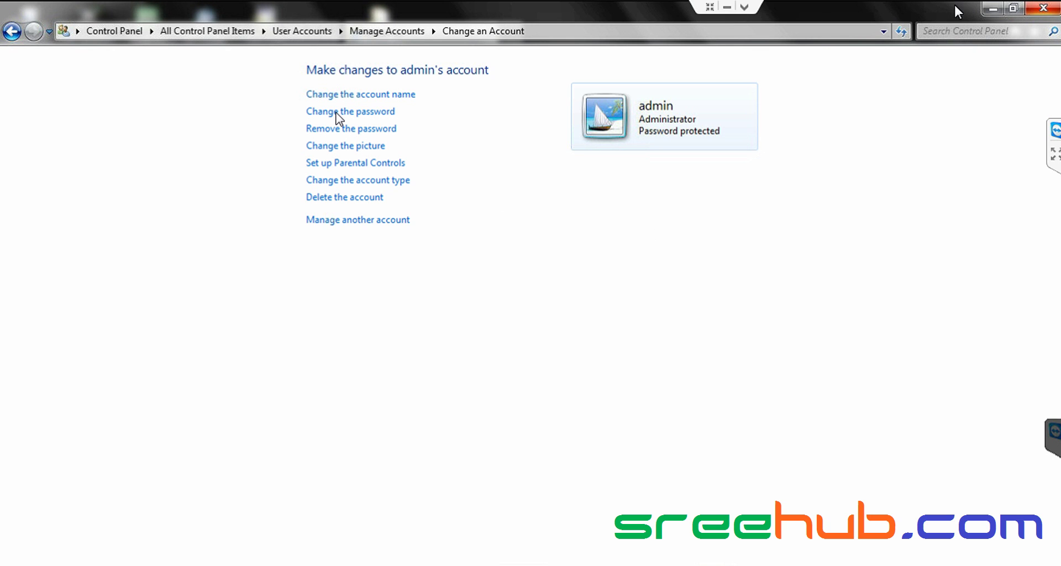
pyautogui.click(1054, 7)
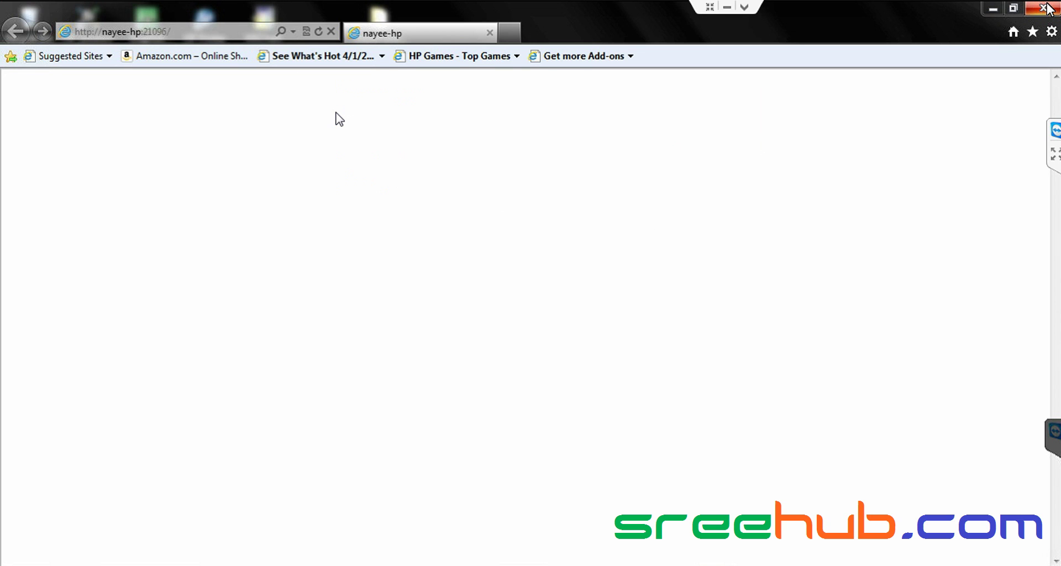
# - Close Internet Explorer and relaunch SharePoint 2010 Central Administration from the Start menu, approving UAC
pyautogui.click(1050, 7)
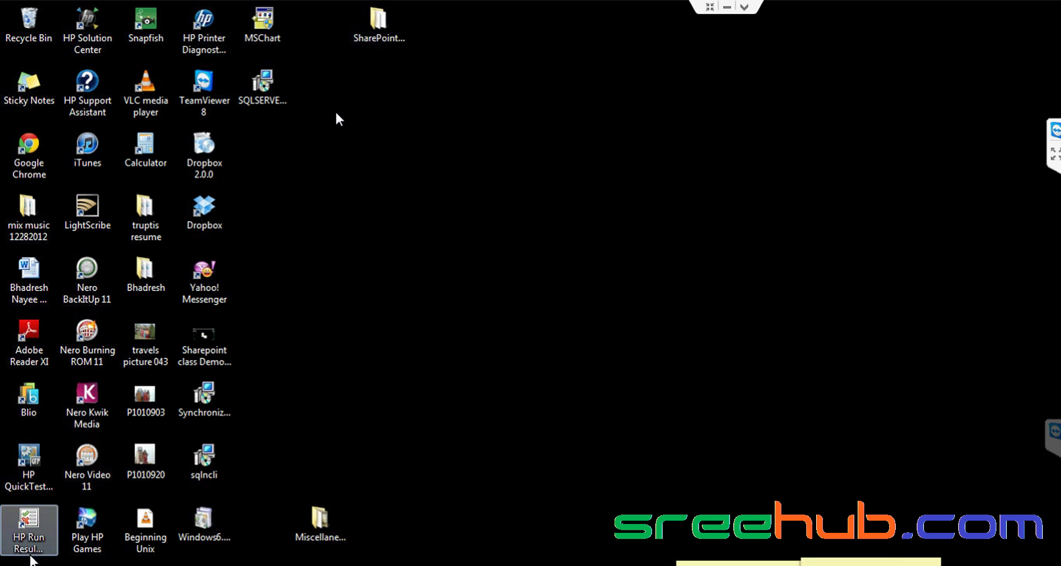
pyautogui.click(11, 564)
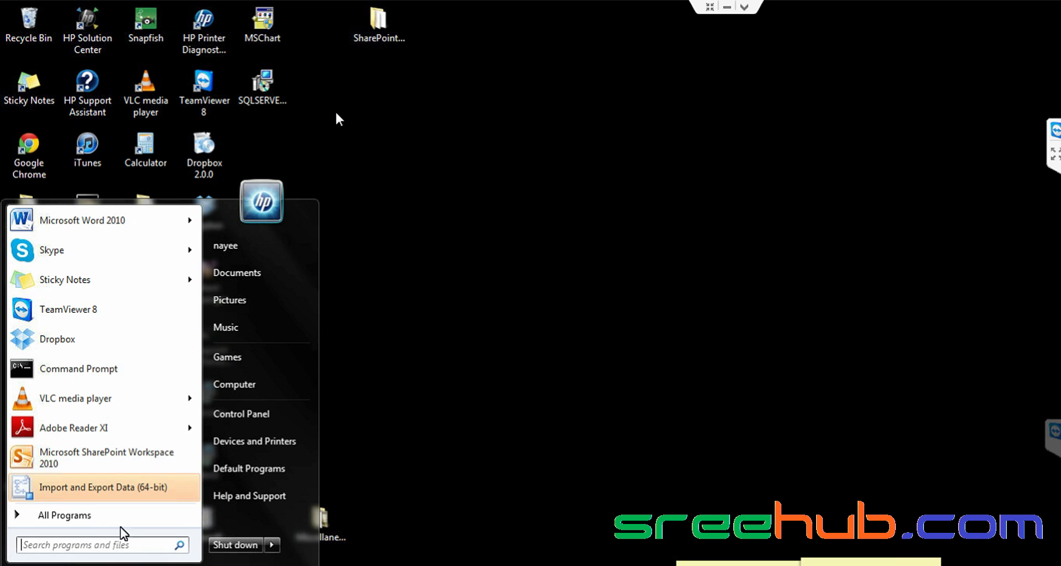
pyautogui.click(108, 515)
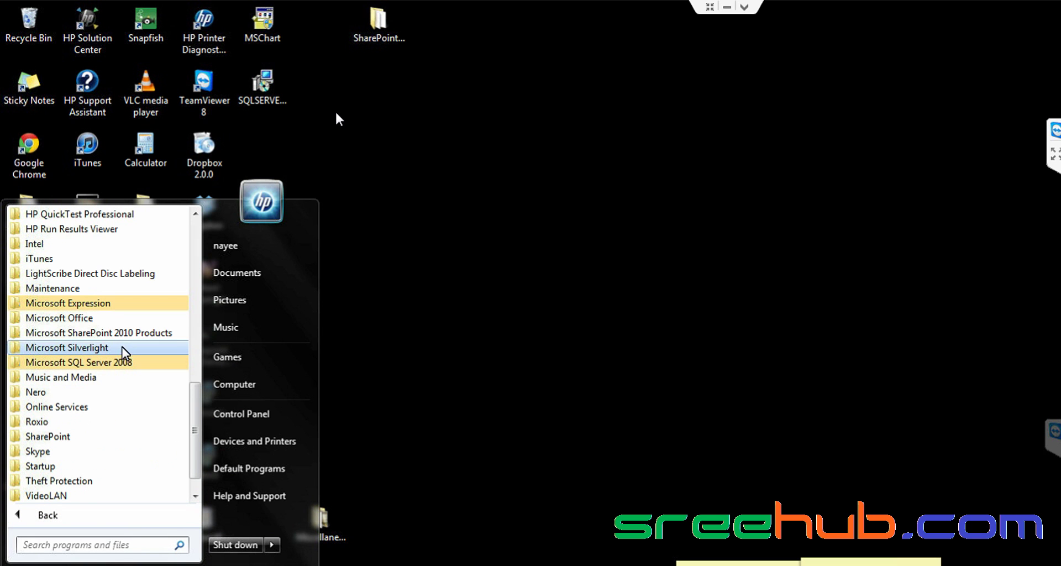
pyautogui.click(119, 332)
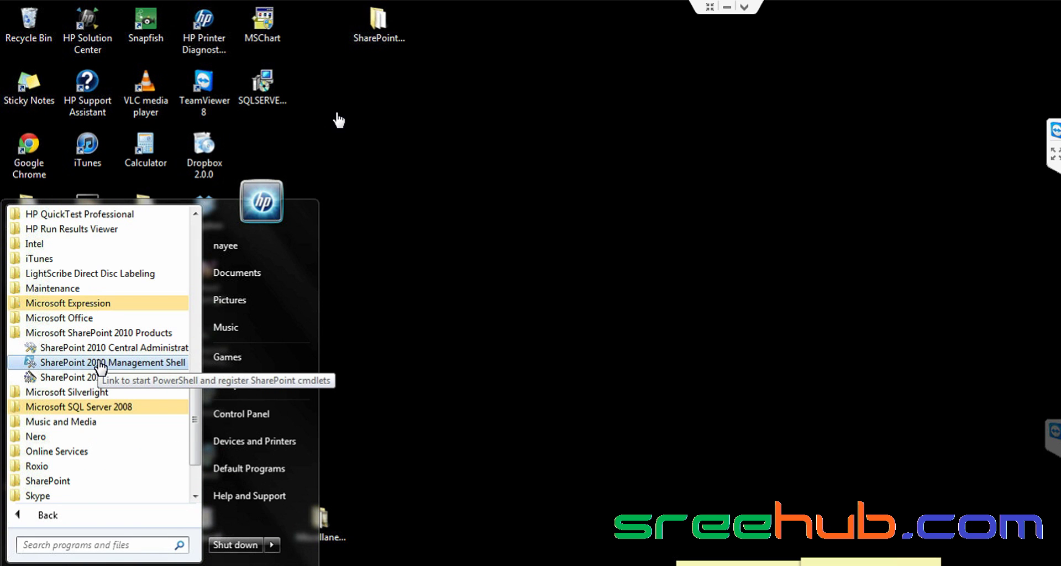
pyautogui.click(100, 349)
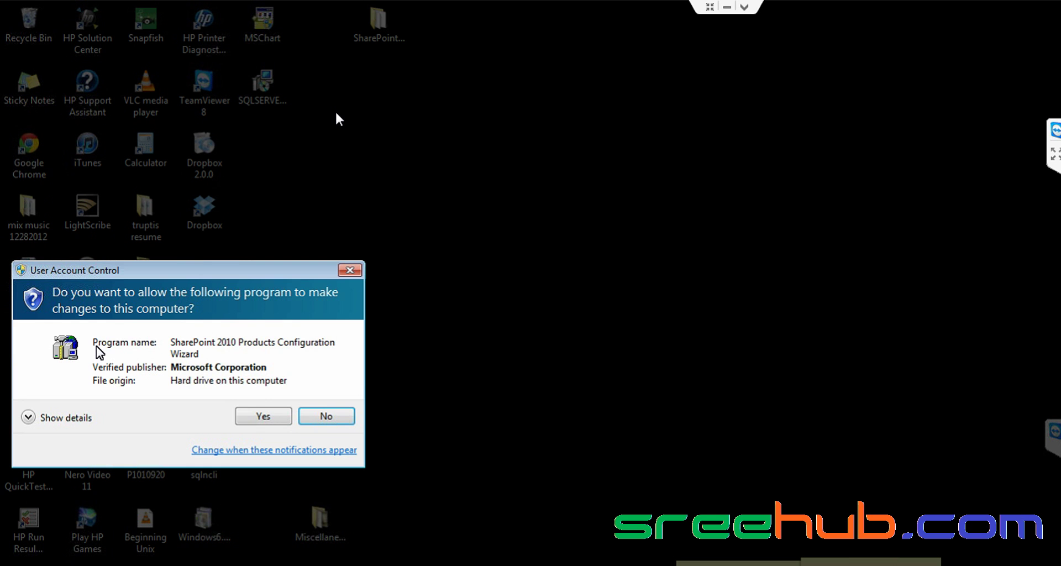
pyautogui.click(278, 411)
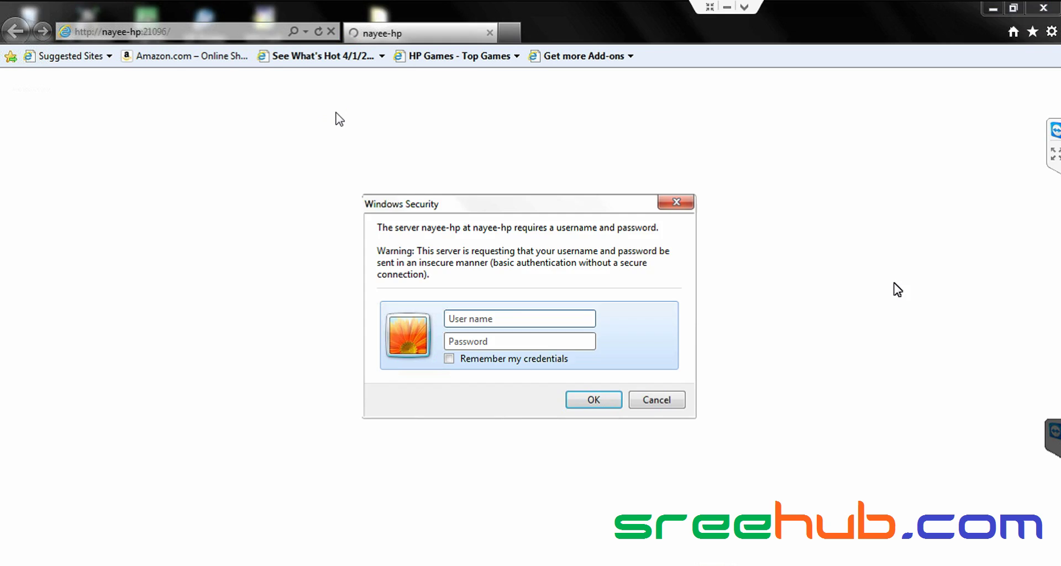
# - Sign in with user name admin and its password, ticking Remember my credentials
pyautogui.write('admin')
pyautogui.press('Tab')
pyautogui.write('admin')
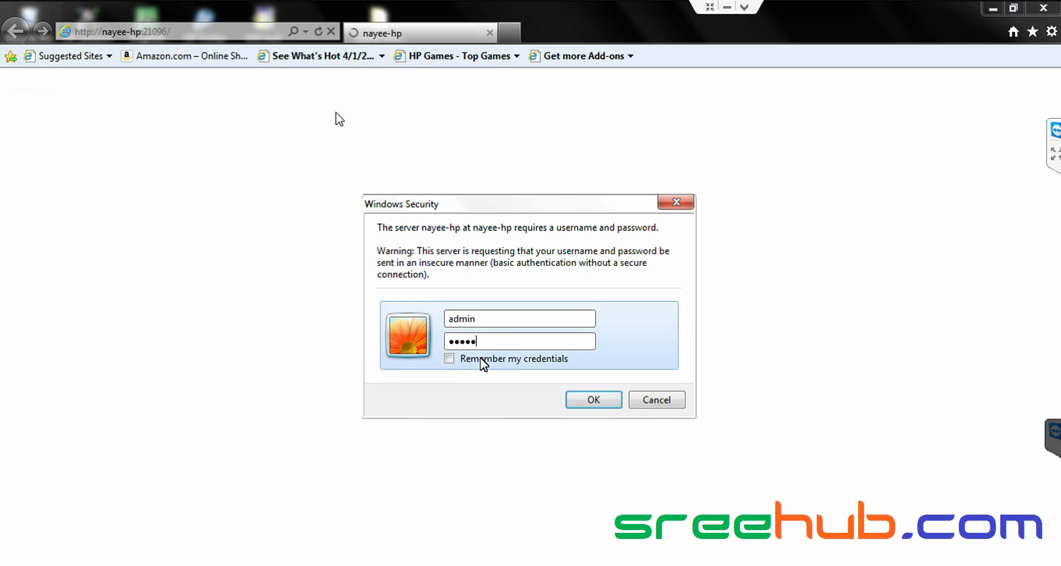
pyautogui.click(453, 360)
pyautogui.click(610, 403)
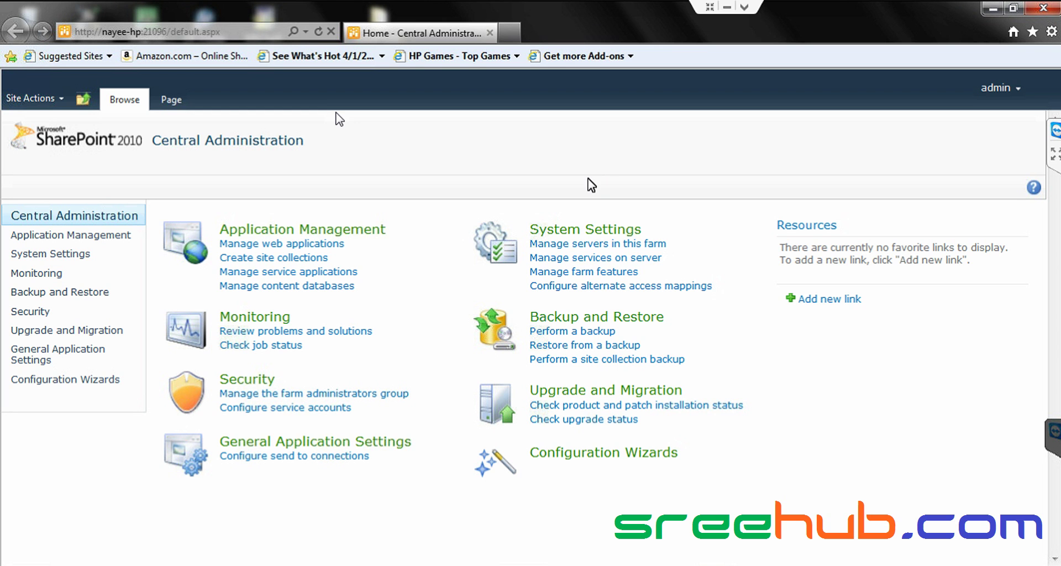
# - Open and dismiss the Site Actions menu, then minimize the Central Administration browser window
pyautogui.click(25, 100)
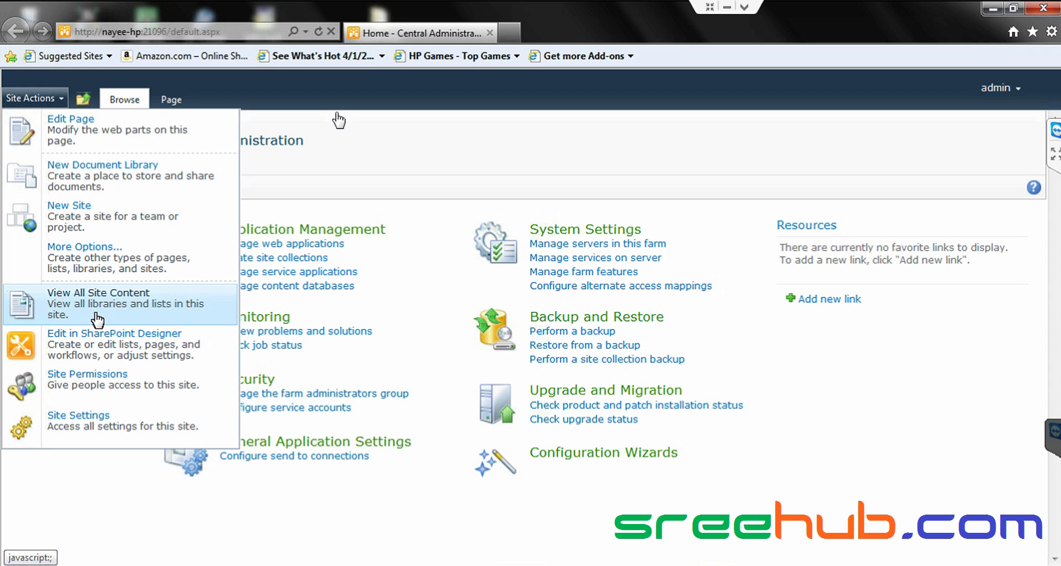
pyautogui.click(413, 280)
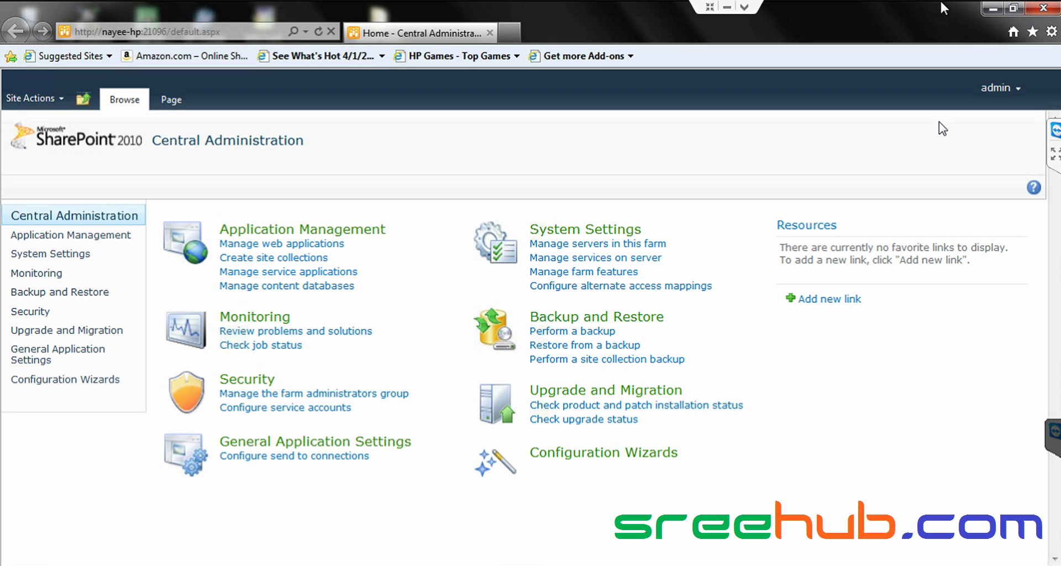
pyautogui.click(990, 9)
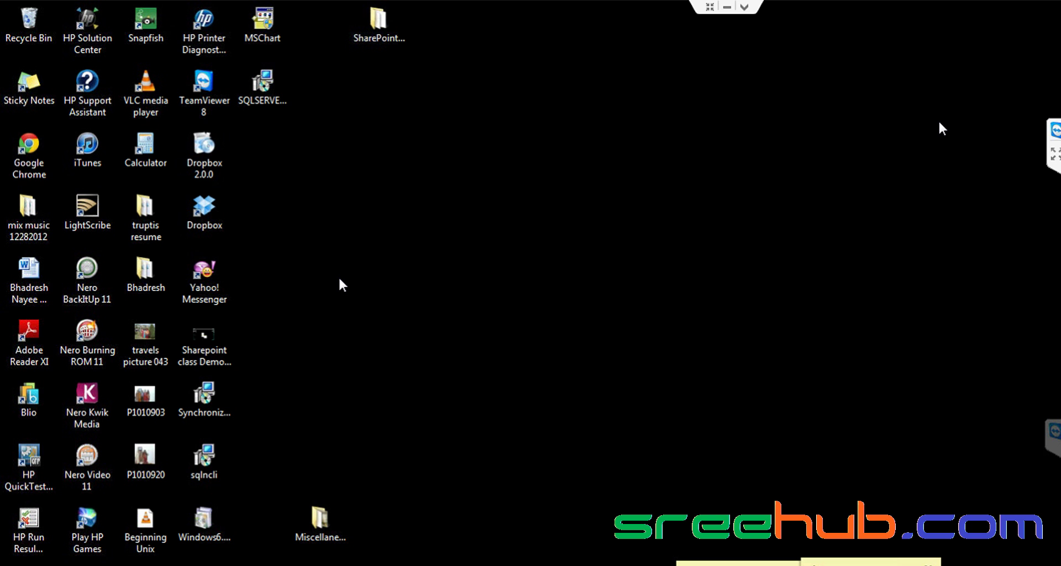
# - End the full-screen TeamViewer remote session and dismiss the sponsored-session notice and web page
pyautogui.click(709, 7)
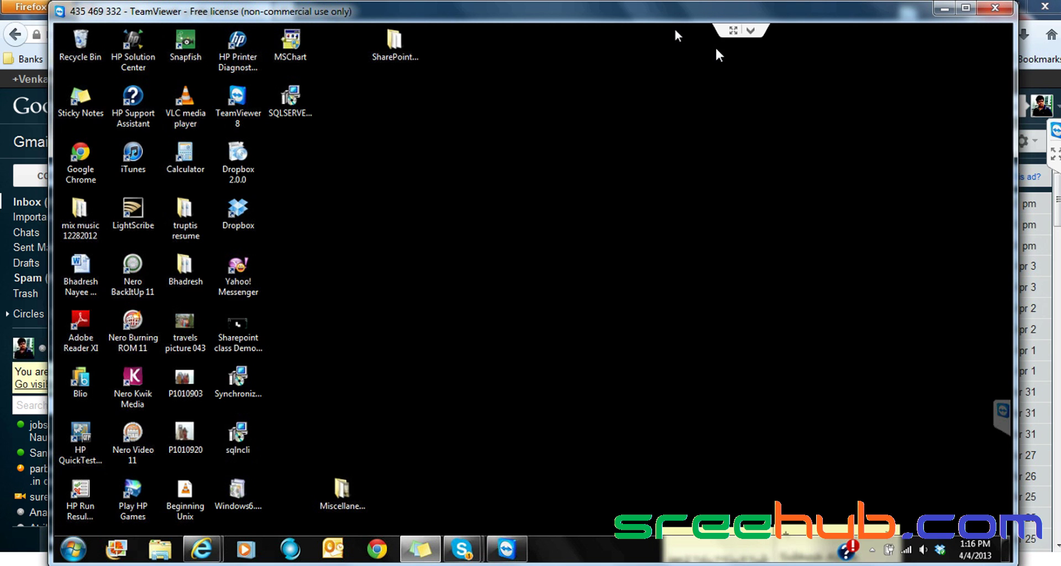
pyautogui.click(990, 10)
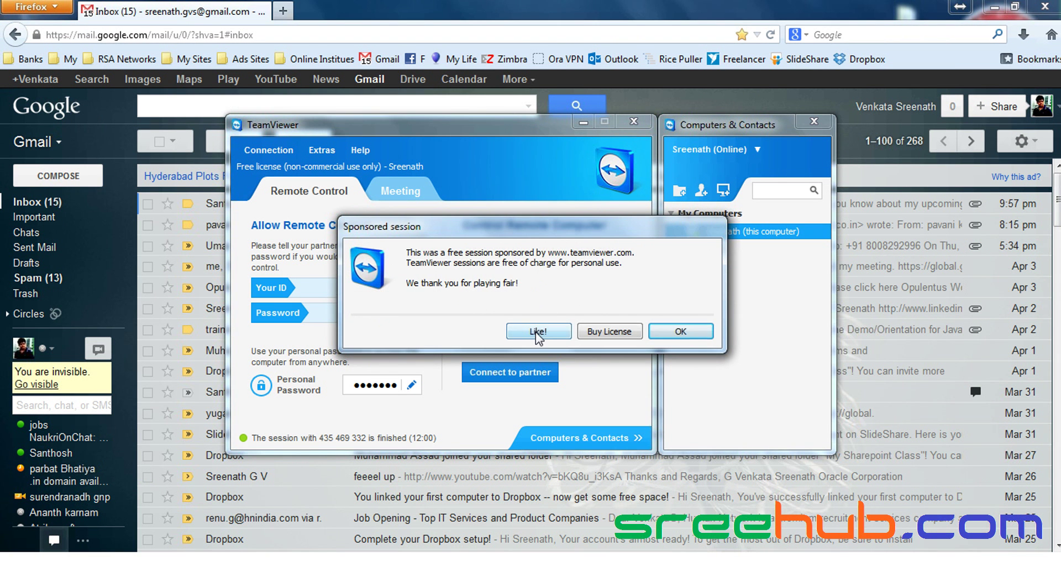
pyautogui.click(538, 332)
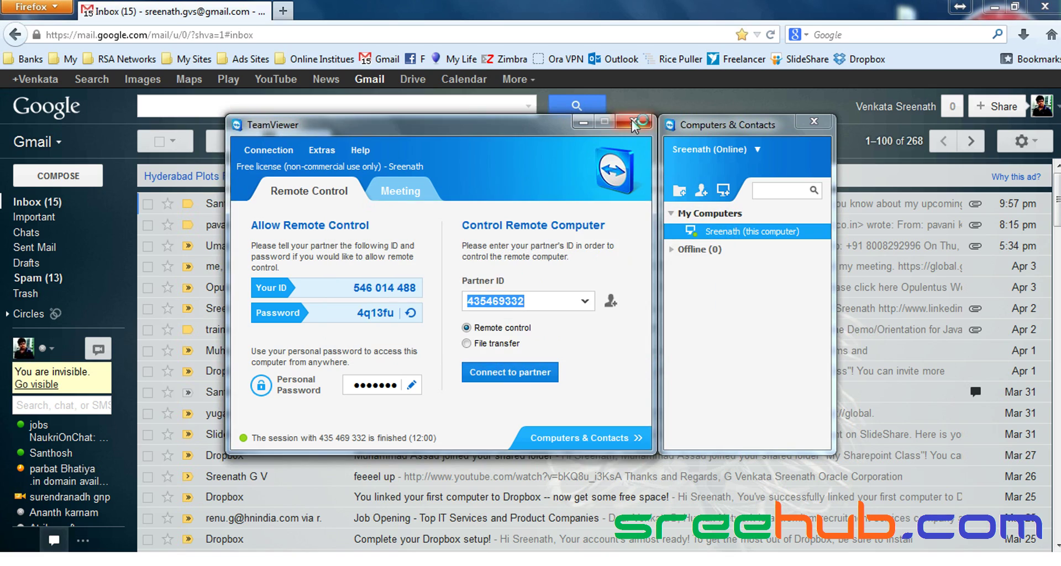
pyautogui.hotkey('alt', 'F4')
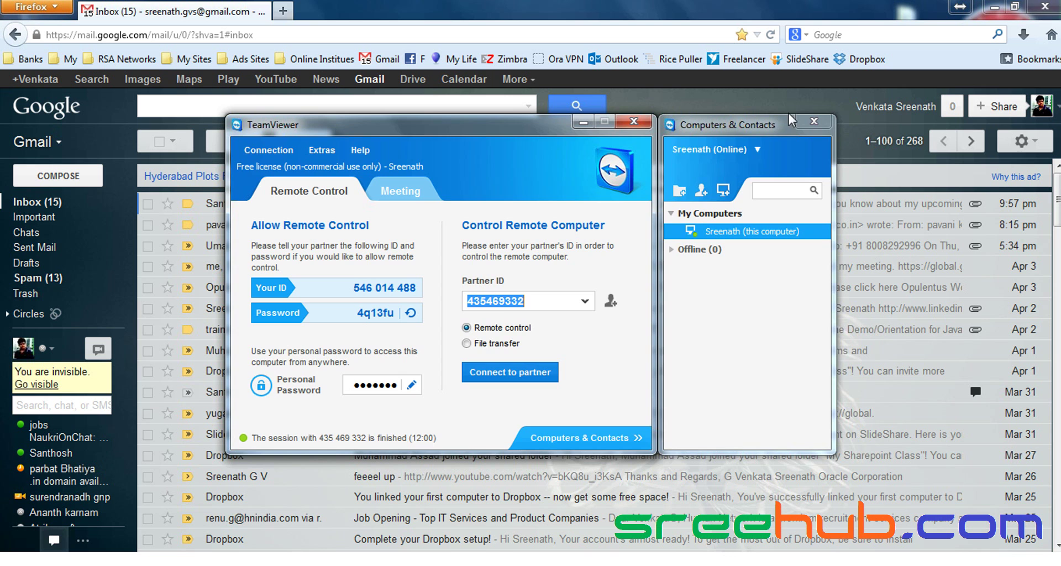
# - Close TeamViewer's main windows, then close the Firefox browser showing Gmail
pyautogui.click(628, 127)
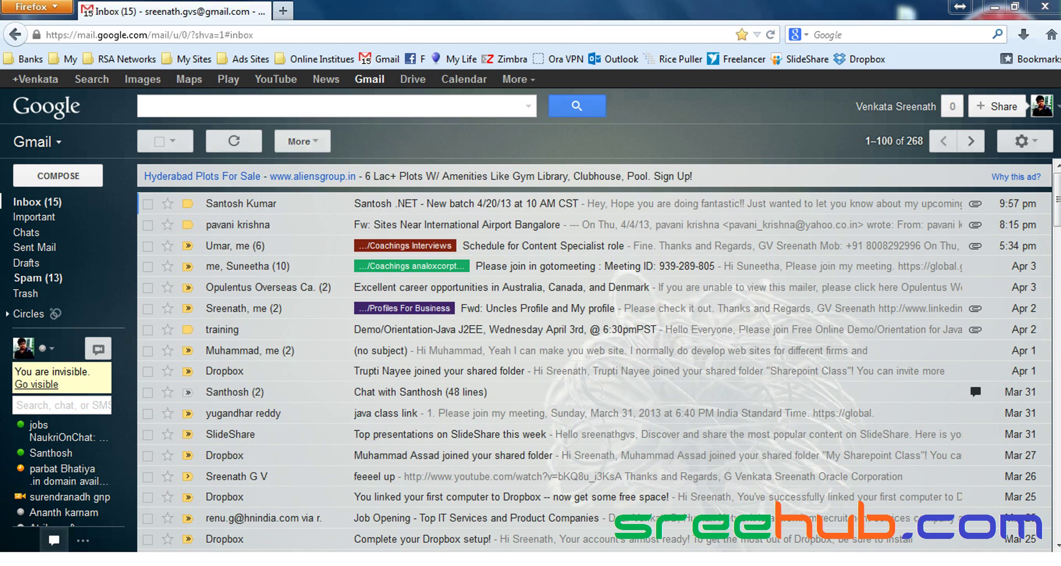
pyautogui.rightClick(757, 564)
pyautogui.press('Escape')
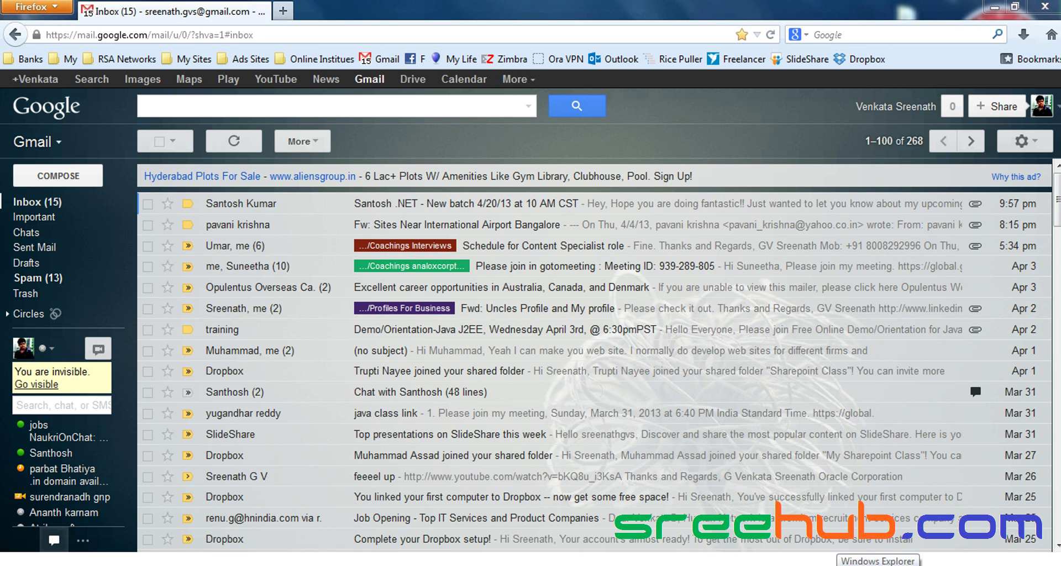
pyautogui.click(243, 152)
pyautogui.click(1043, 6)
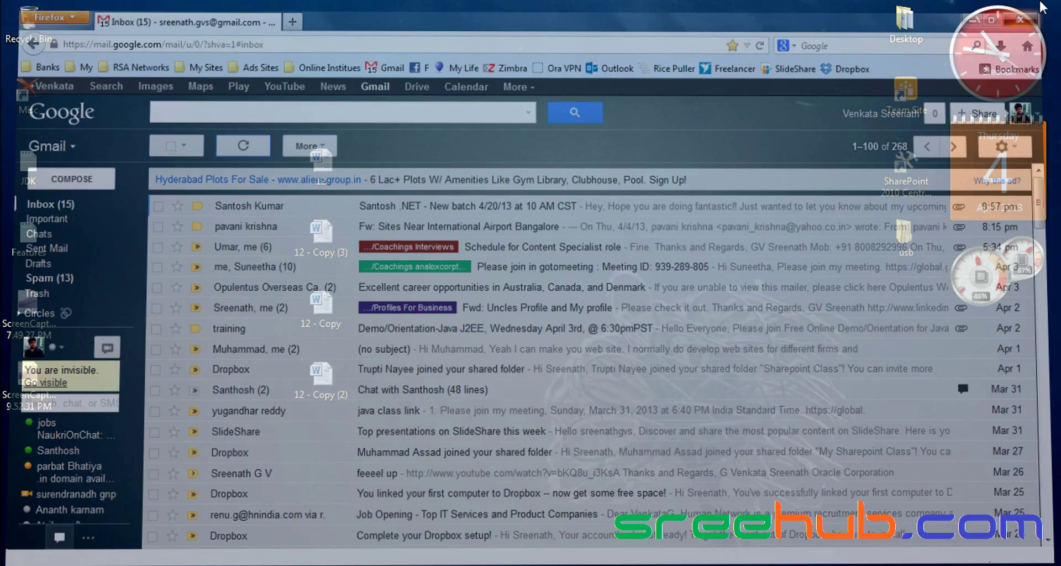
# - Restore the Skype window and look through its contacts and recent conversations
pyautogui.moveTo(551, 565)
pyautogui.click(552, 530)
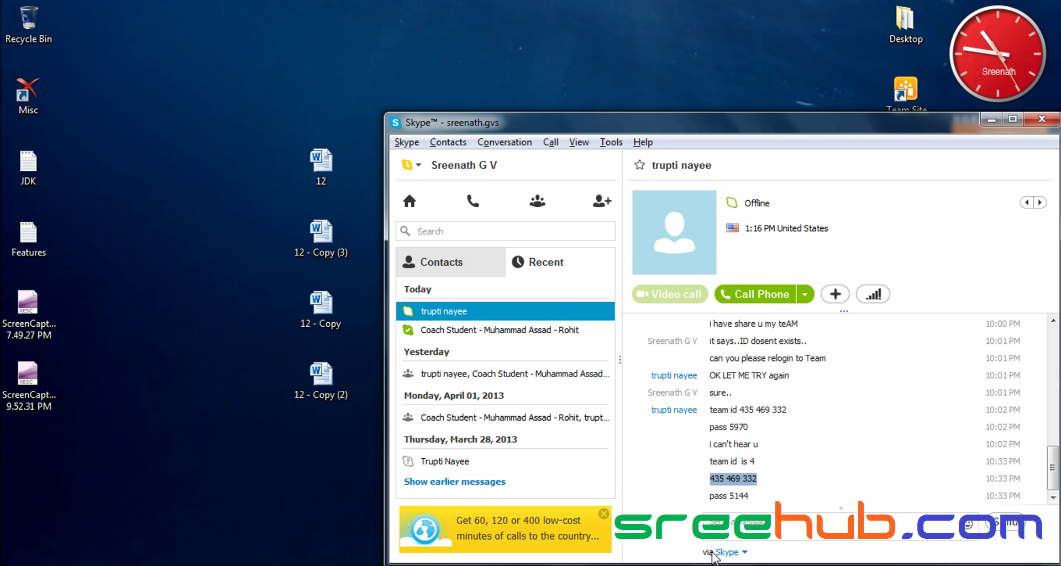
pyautogui.click(453, 260)
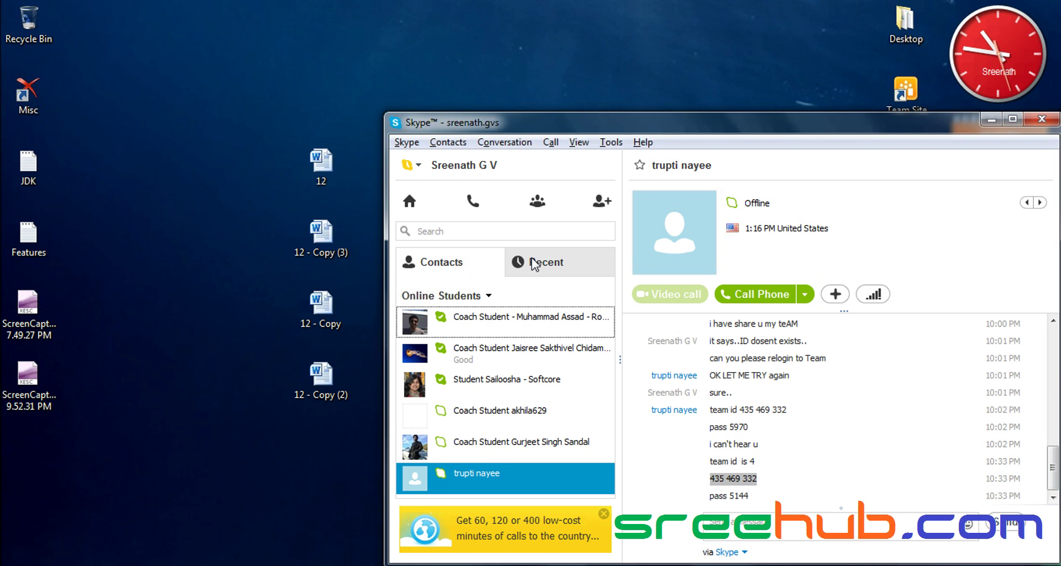
pyautogui.click(533, 264)
pyautogui.click(534, 264)
# - Sign out of Skype from its icon in the hidden system tray
pyautogui.click(912, 564)
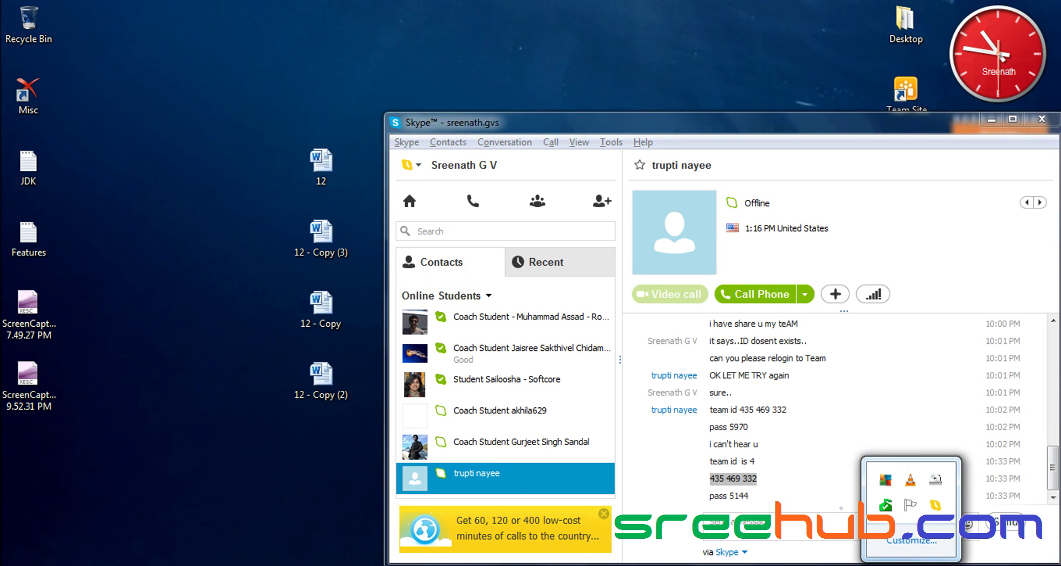
pyautogui.rightClick(935, 505)
pyautogui.click(961, 546)
pyautogui.rightClick(885, 504)
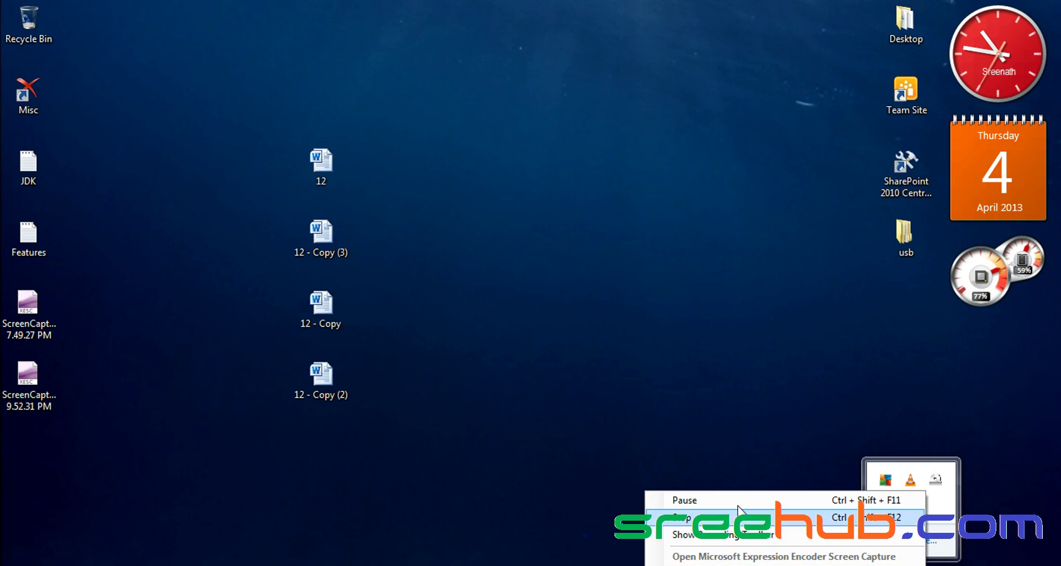